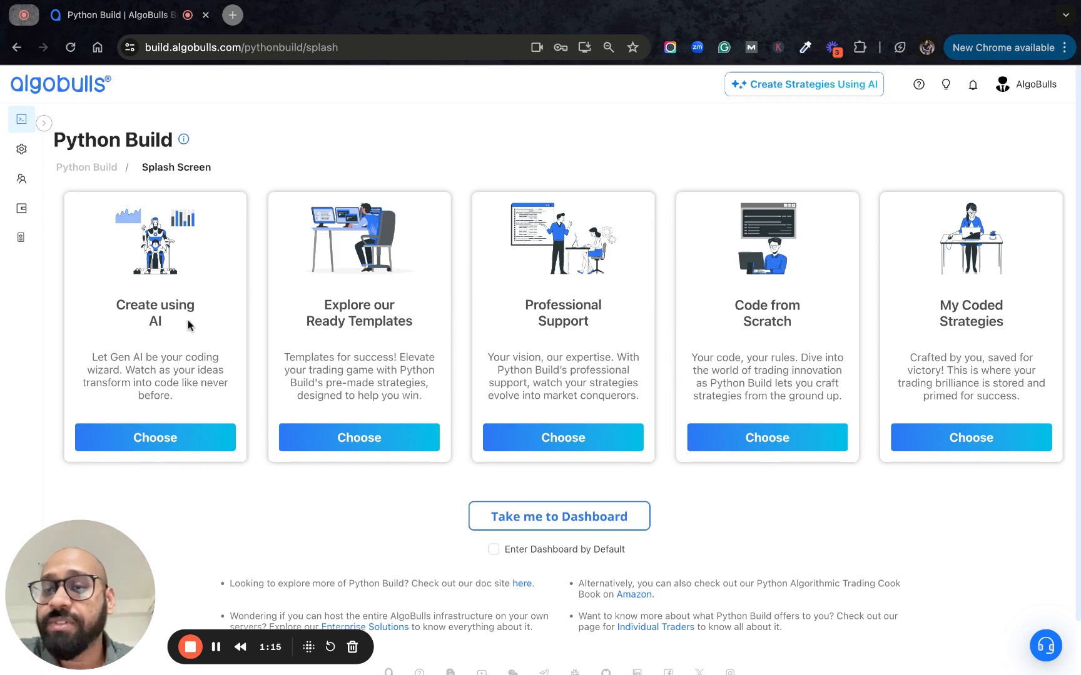
- Start the Create using AI chat and bring up the example prompt library in a new tab
click(160, 440)
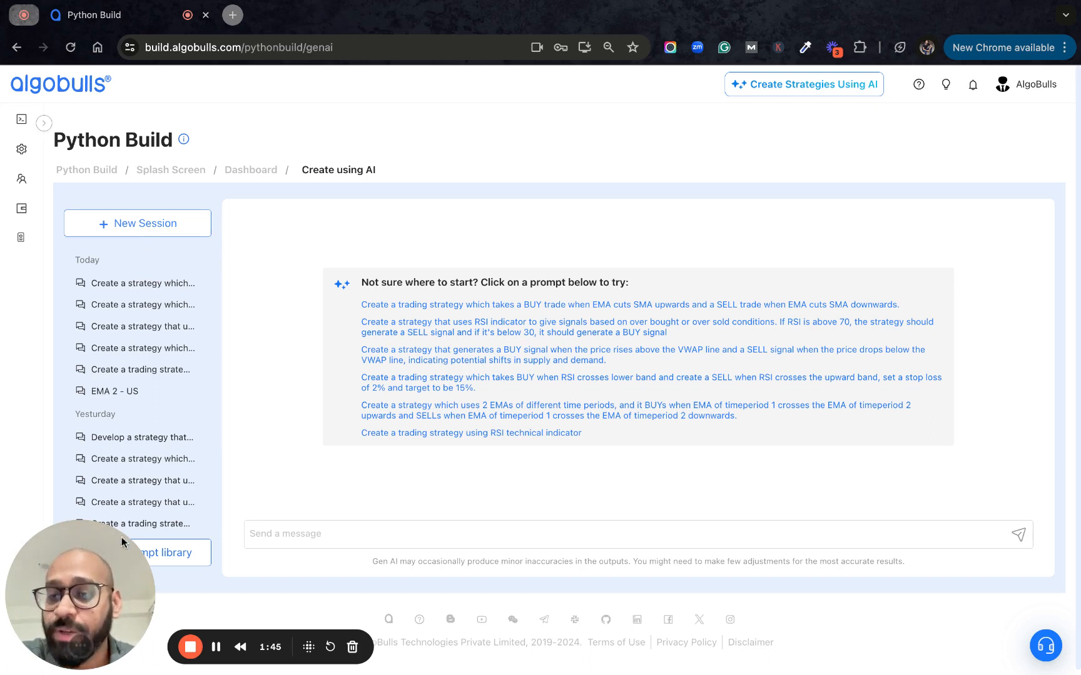
mouse_move(80, 596)
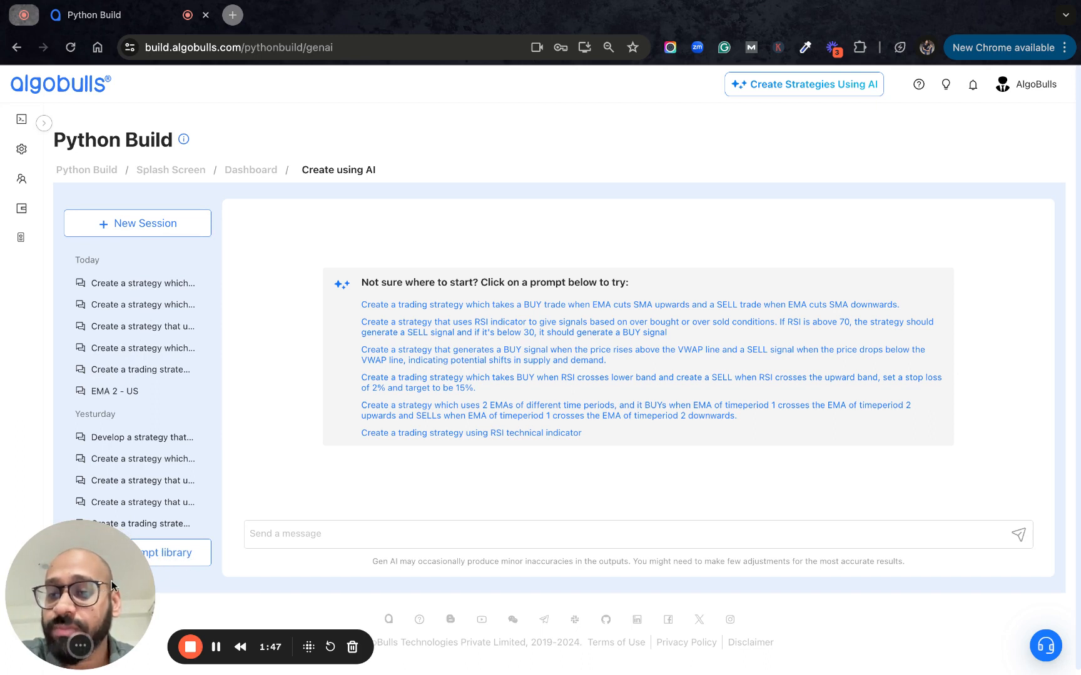
drag(112, 580, 321, 581)
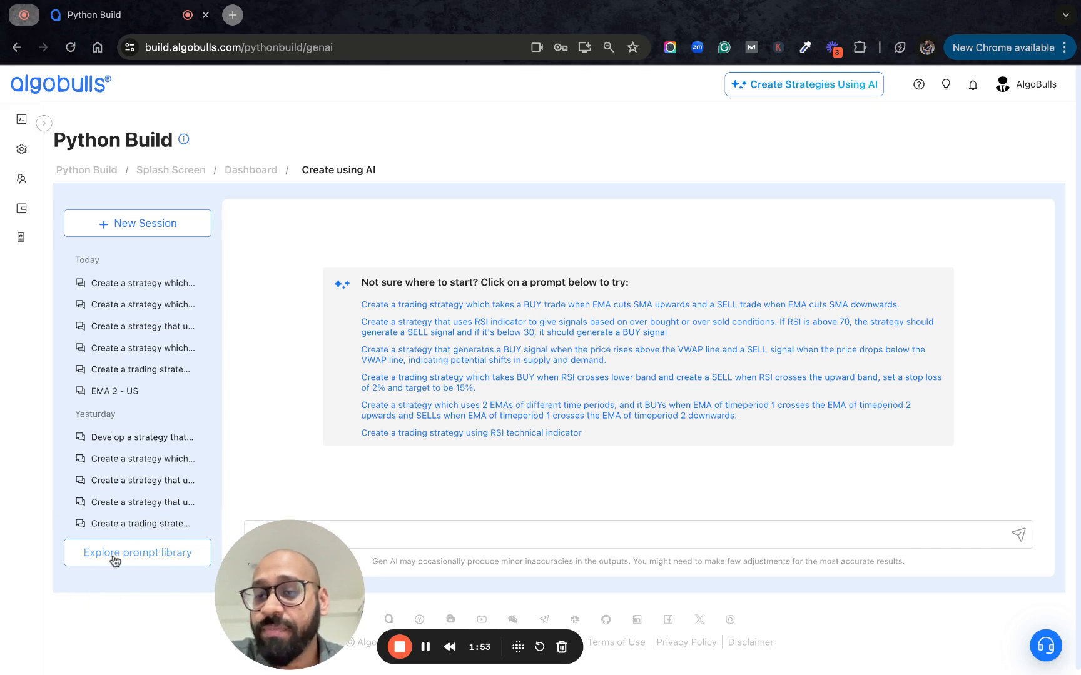
click(115, 558)
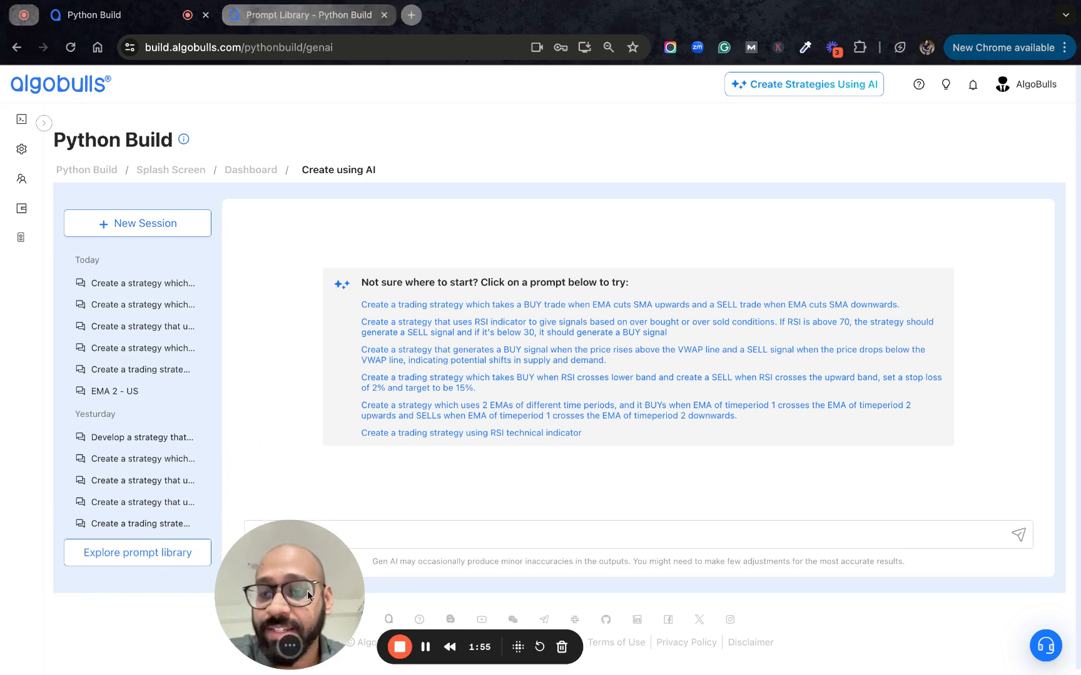
drag(288, 591, 196, 591)
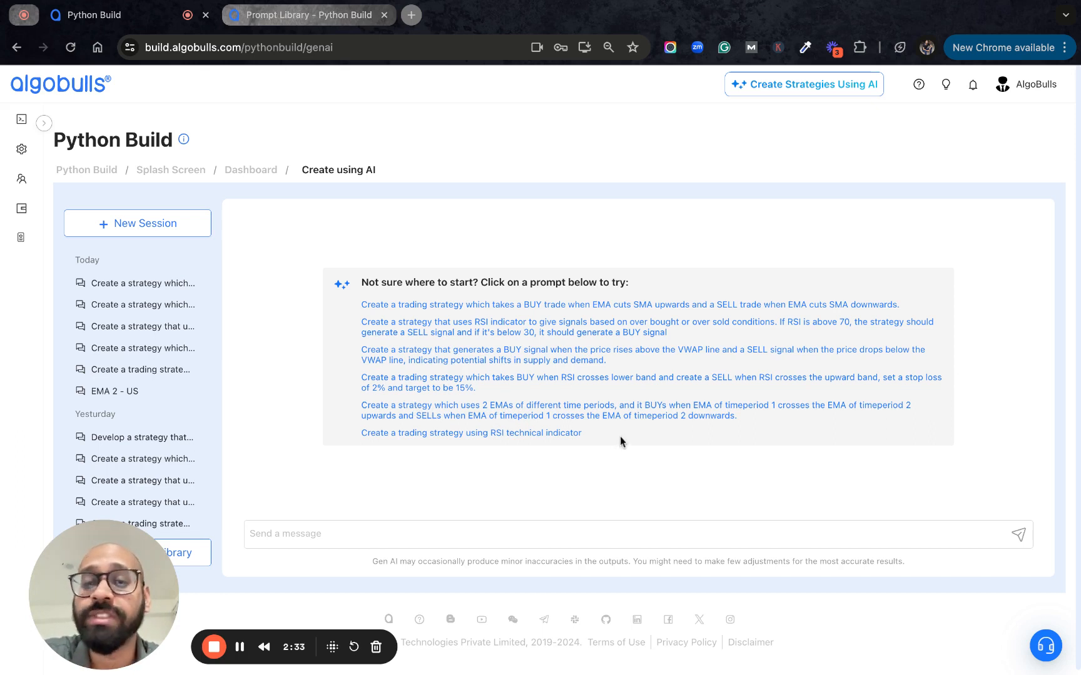
- Fill in the two-EMA crossover sample prompt and send it for strategy generation
click(634, 413)
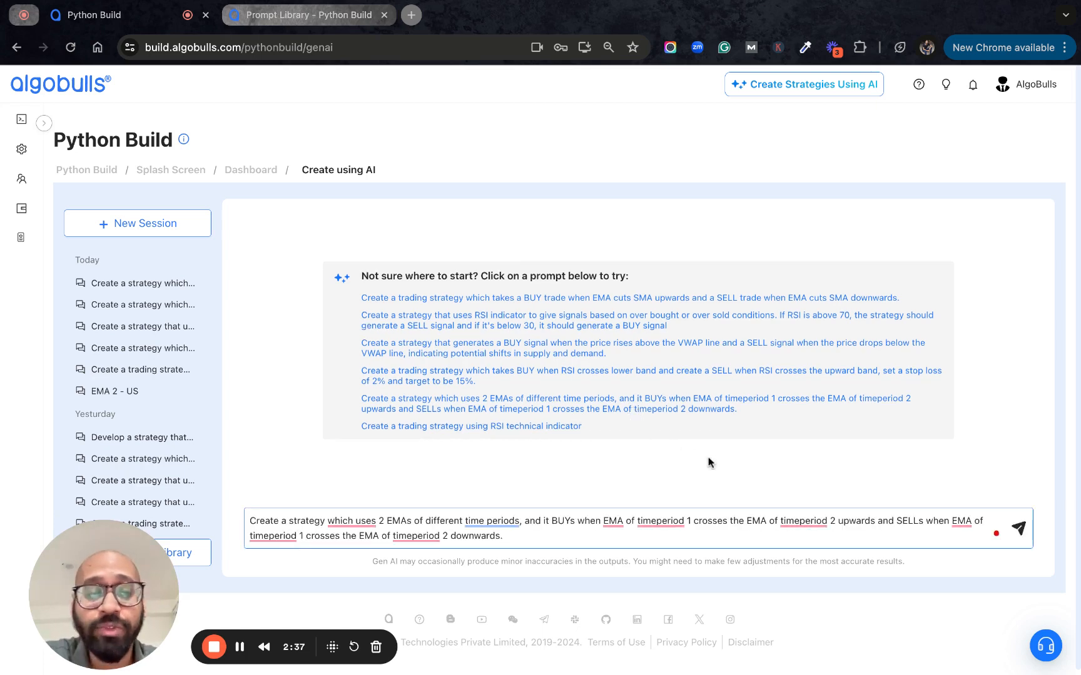
click(1020, 529)
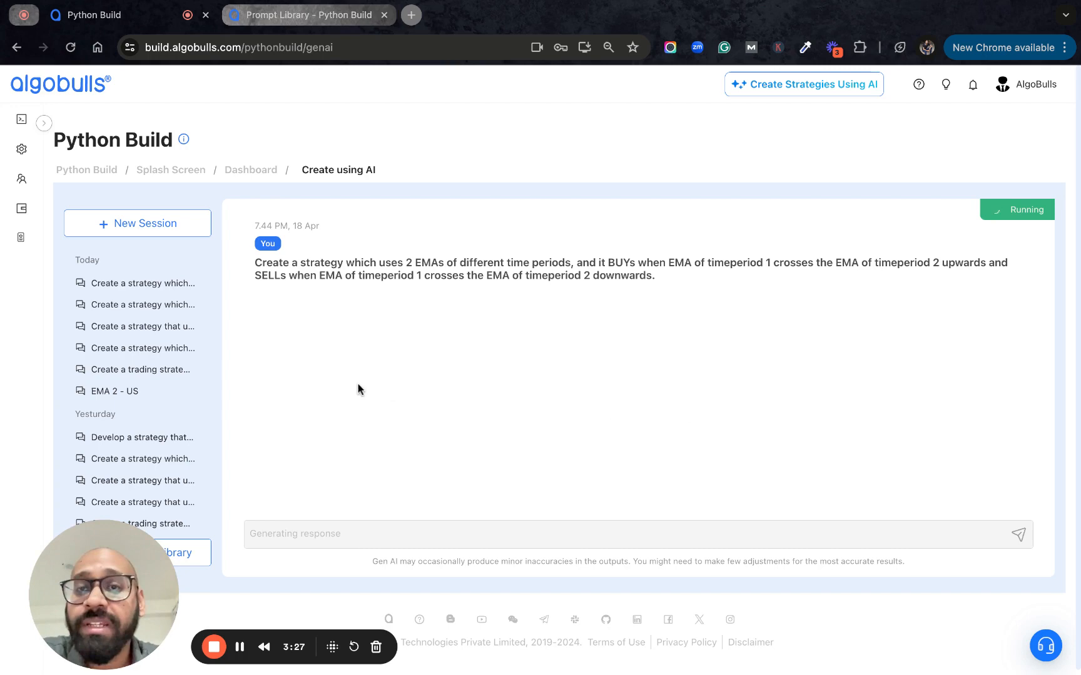
- Switch to the Prompt Library for Gen AI docs page
click(320, 18)
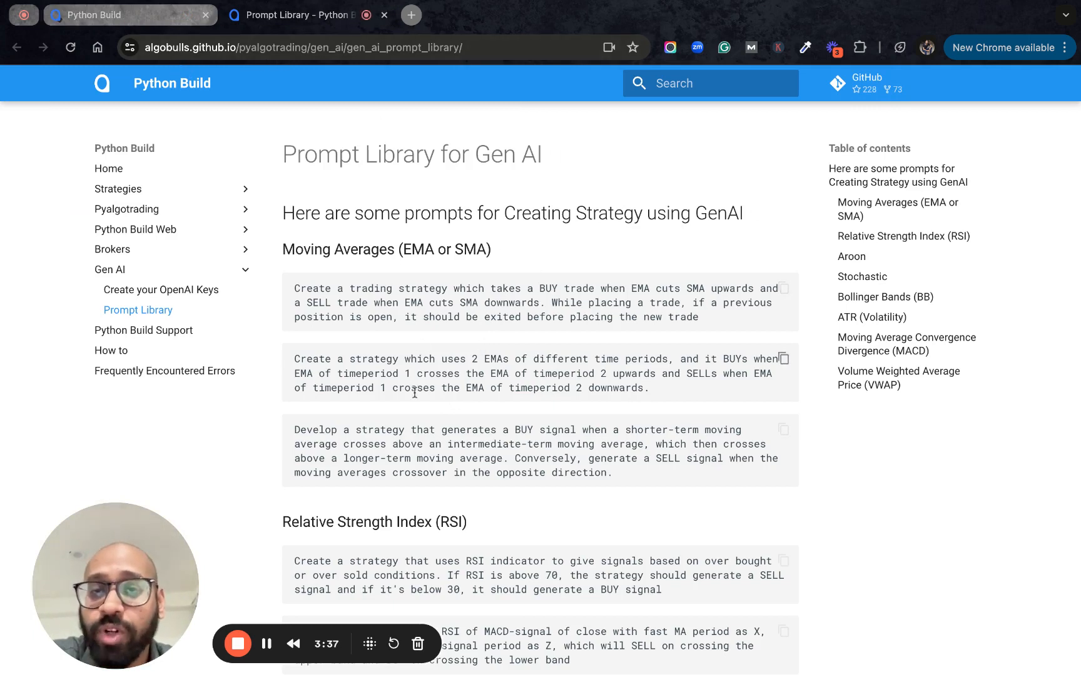
scroll(415, 394, down, 4)
scroll(415, 395, down, 4)
scroll(415, 394, down, 4)
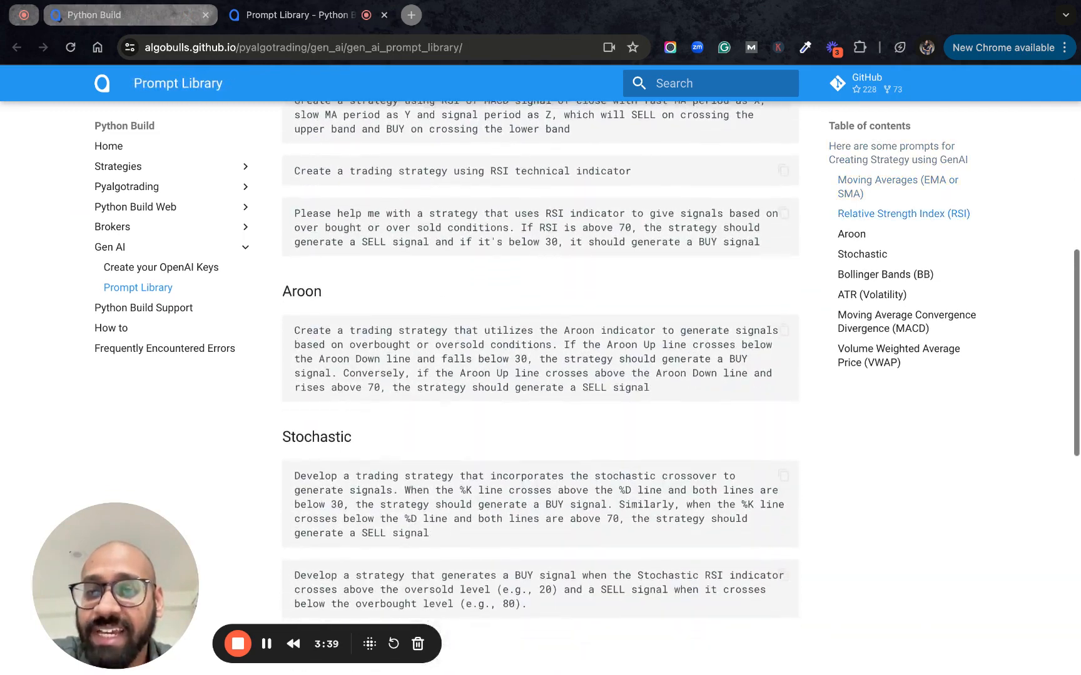
scroll(415, 394, down, 2)
scroll(541, 380, down, 3)
scroll(541, 380, down, 3)
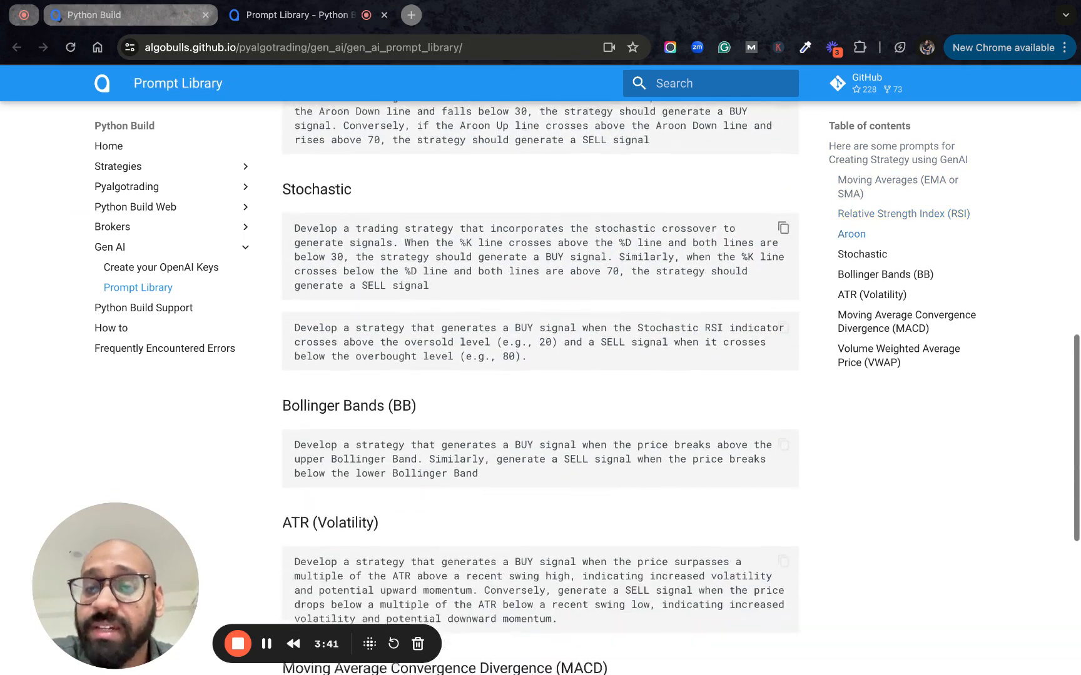
scroll(540, 380, down, 3)
scroll(540, 380, down, 3)
scroll(540, 380, down, 3)
scroll(540, 380, down, 1)
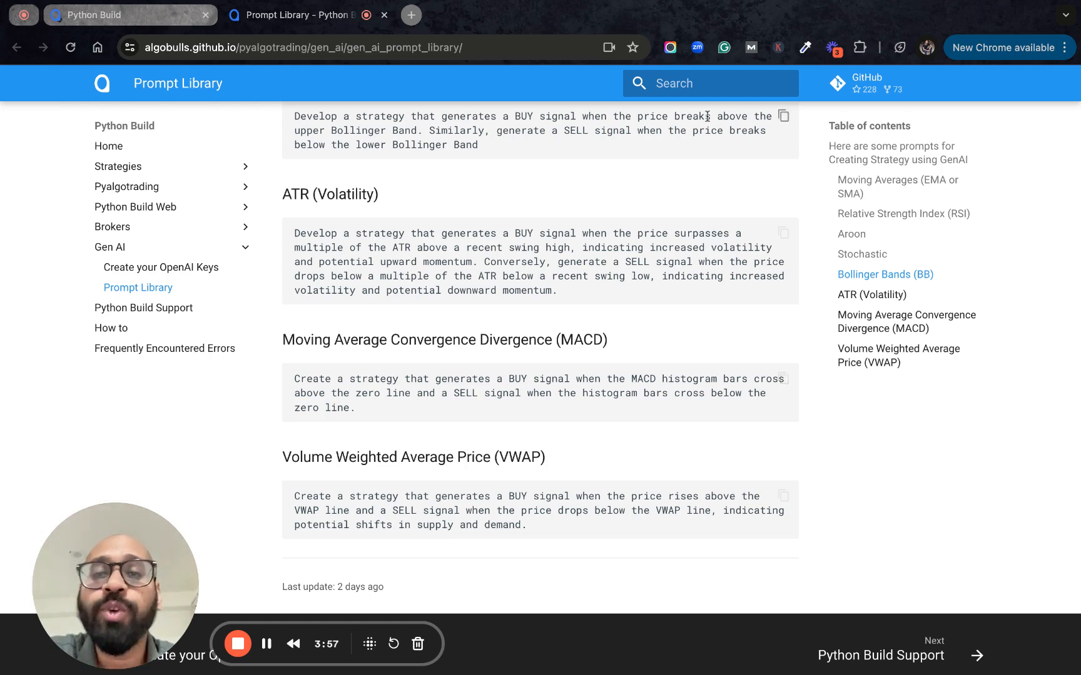
scroll(574, 374, up, 5)
scroll(575, 374, up, 3)
scroll(574, 375, up, 3)
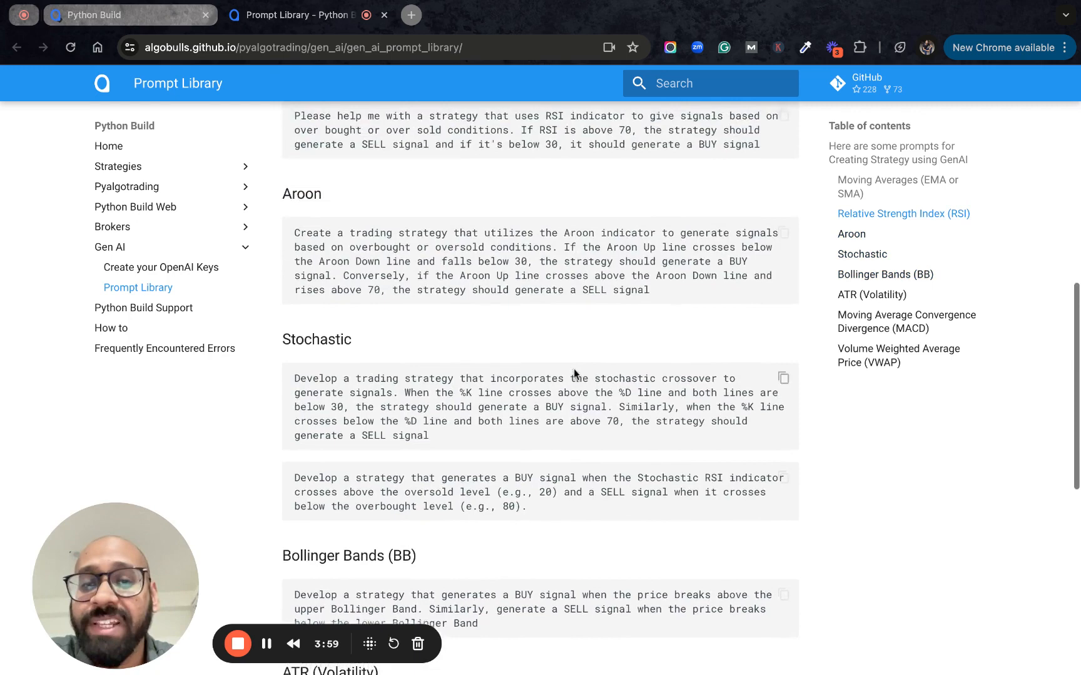
scroll(574, 375, up, 3)
scroll(575, 374, up, 3)
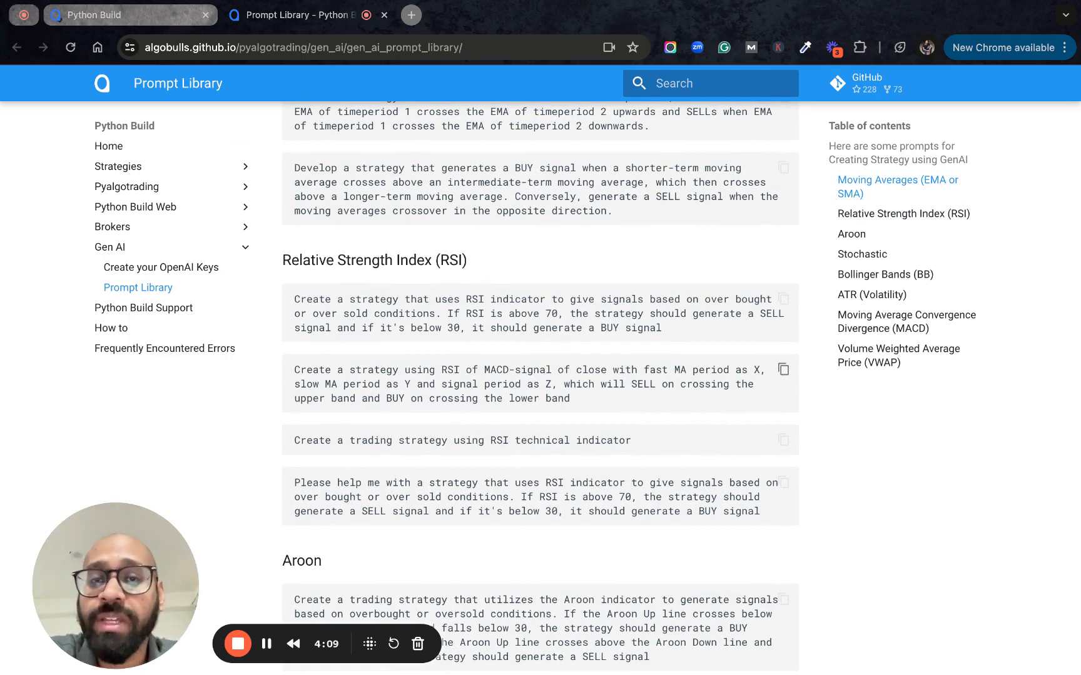
scroll(568, 296, up, 5)
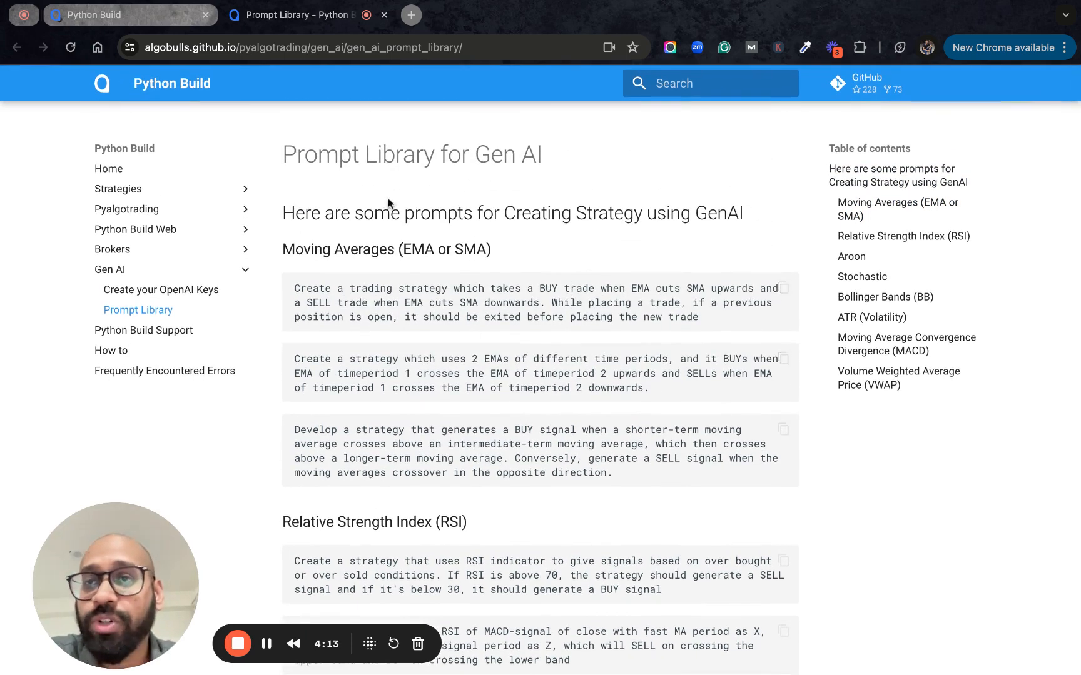
- Return to the Python Build chat showing the generated code and Backtest Config
click(94, 15)
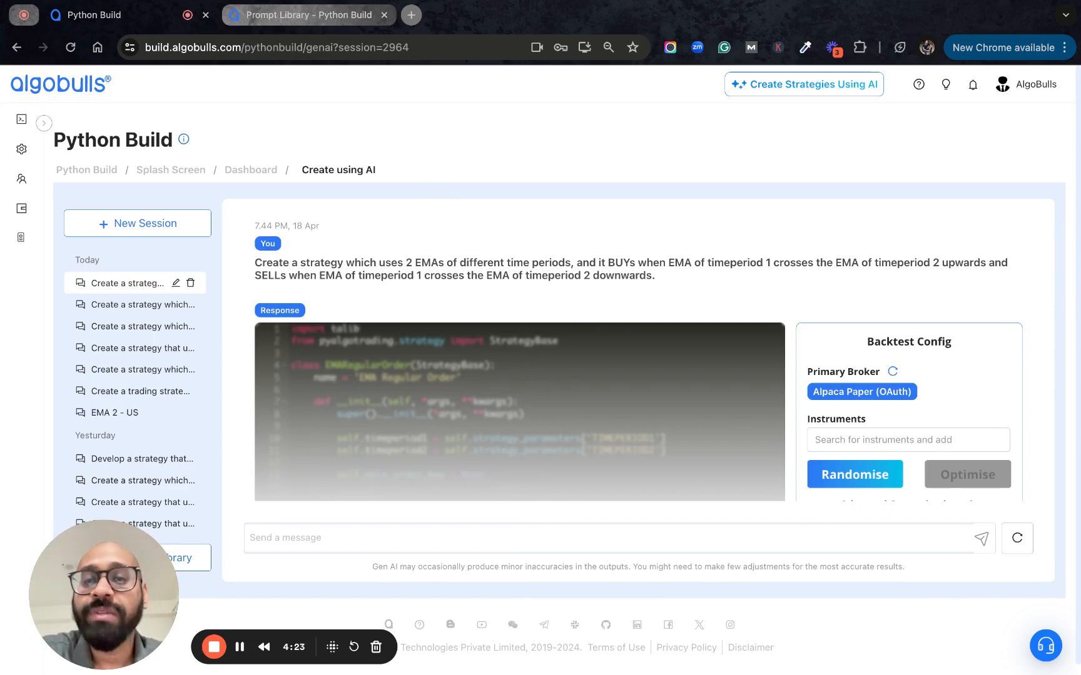
scroll(507, 380, down, 3)
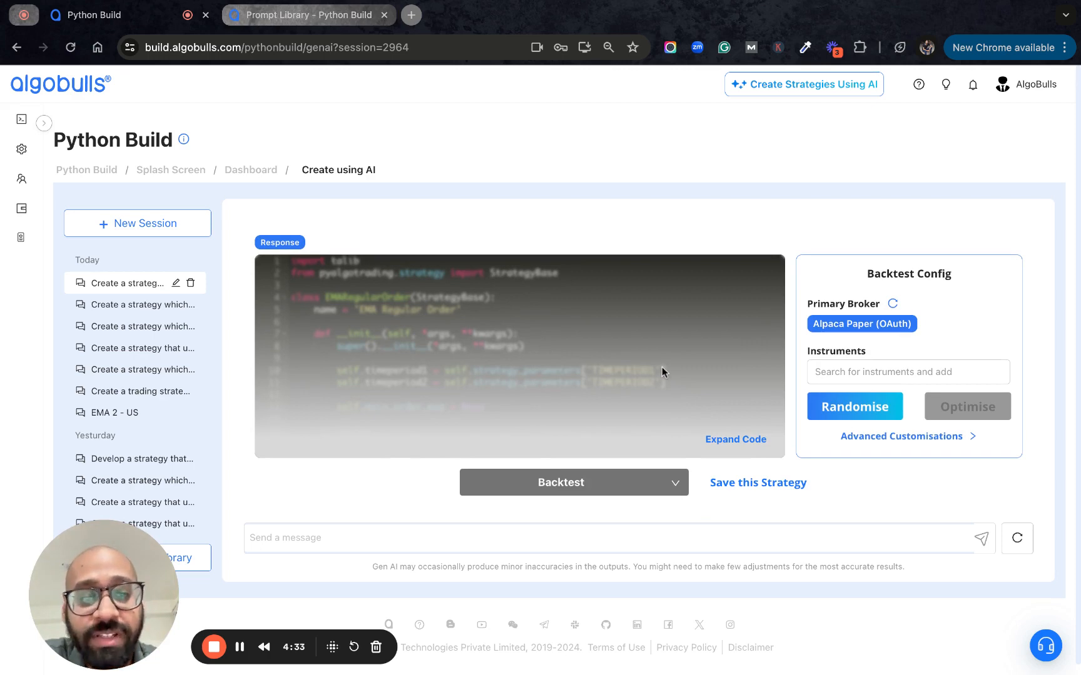
click(724, 438)
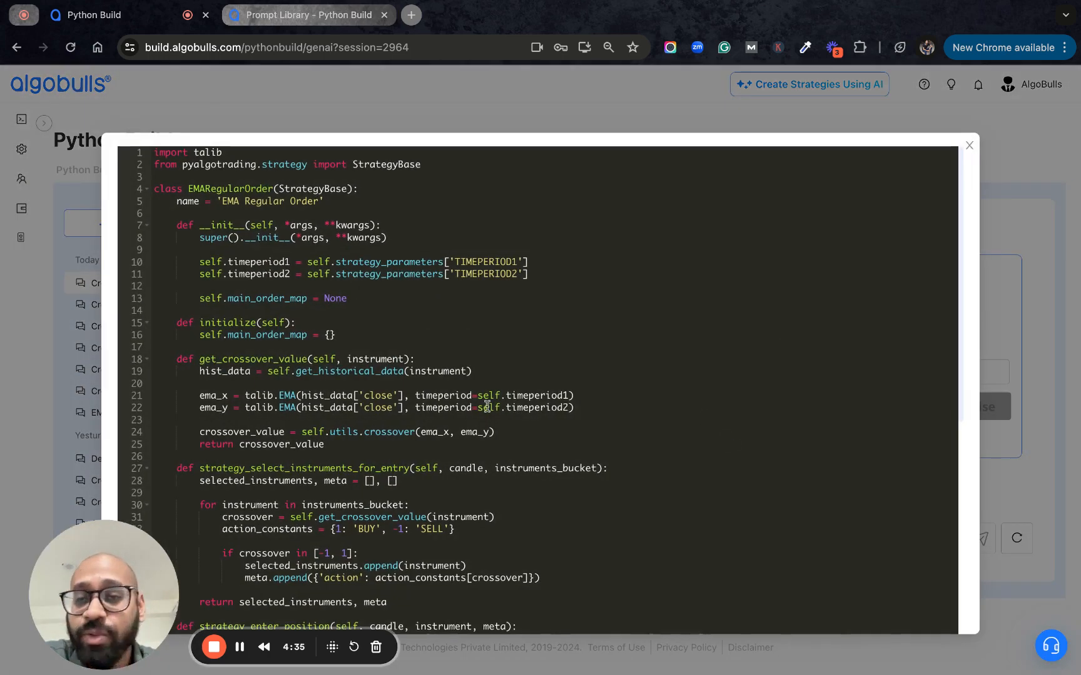
scroll(358, 447, down, 2)
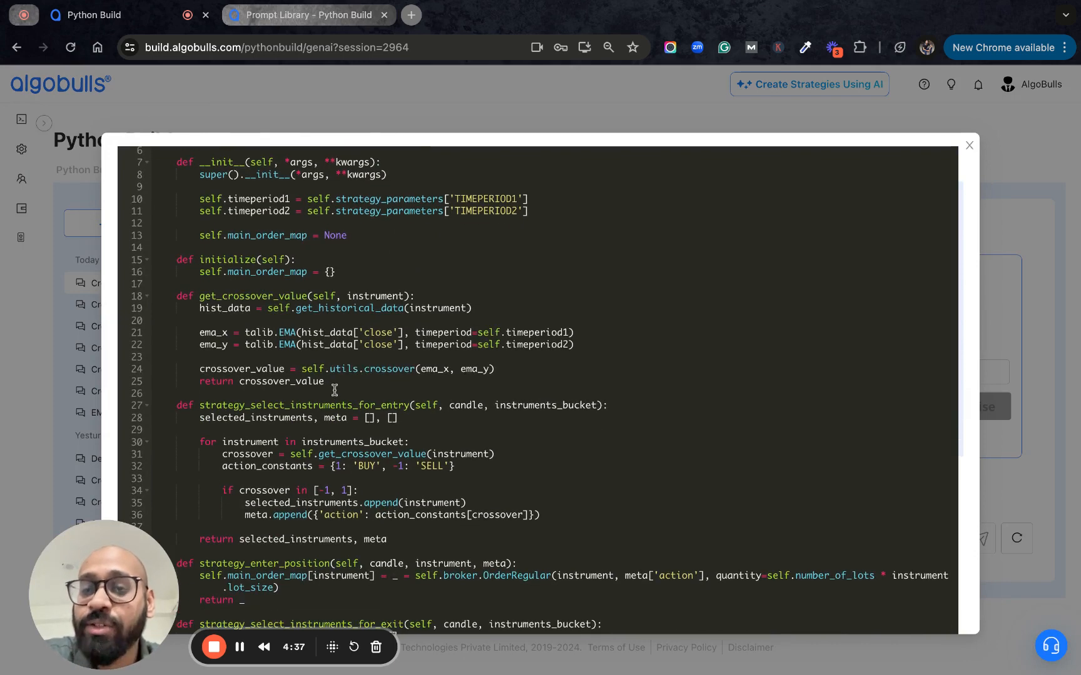
scroll(335, 390, down, 3)
scroll(322, 406, down, 3)
scroll(305, 414, down, 3)
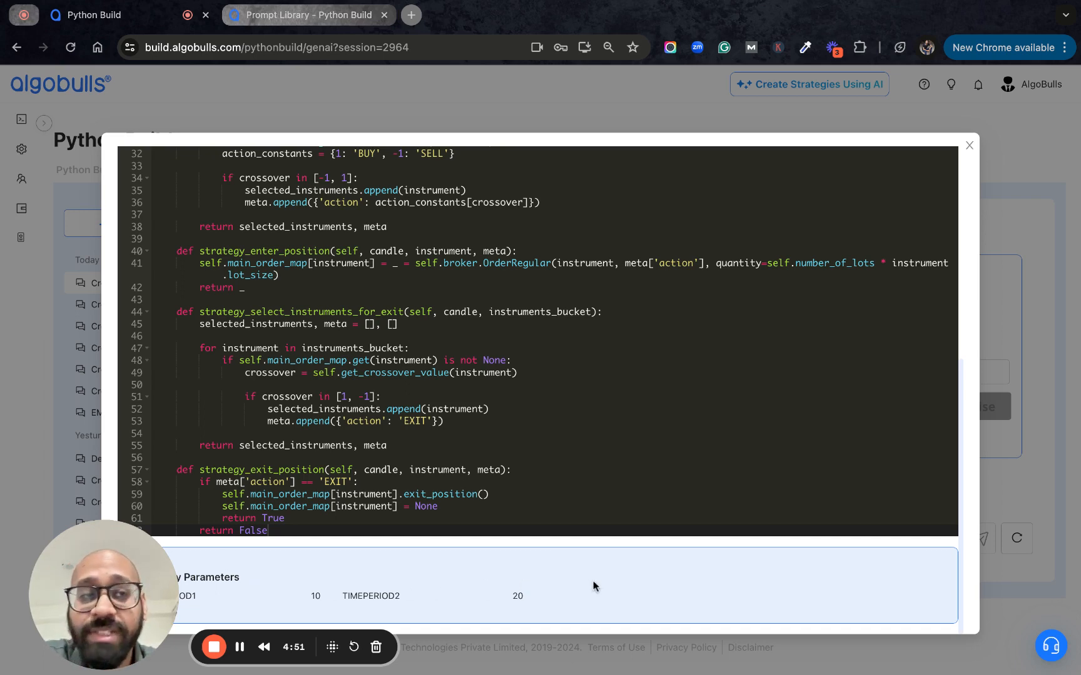
click(1036, 226)
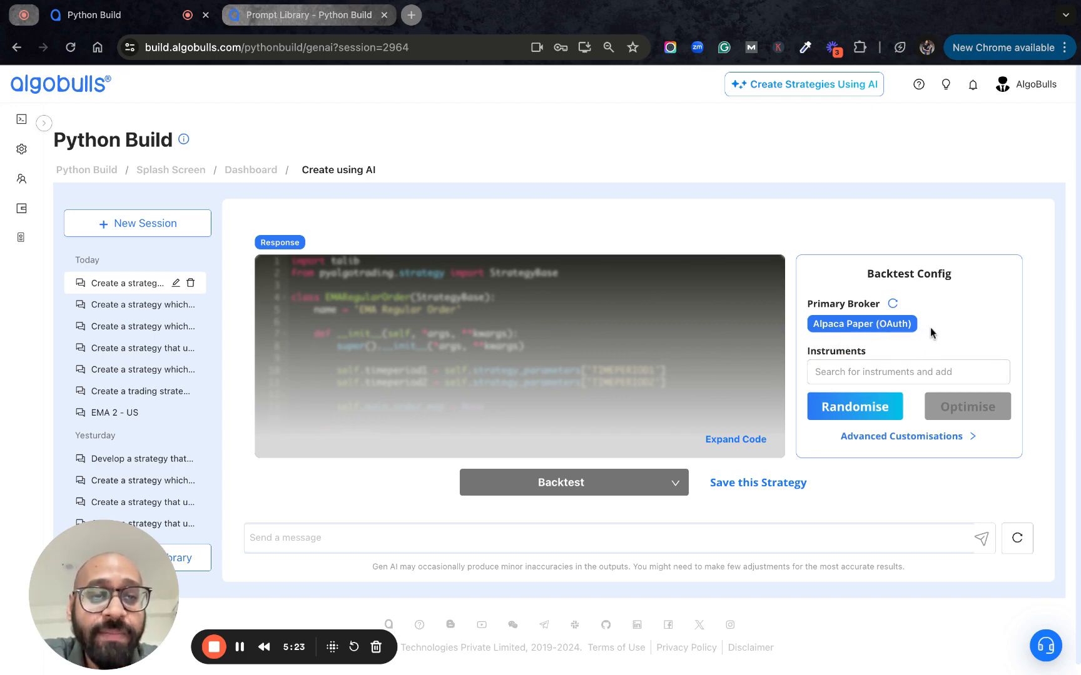
- Replace NASDAQ:NFLX with NASDAQ:ANSS as the sole backtest instrument
click(834, 371)
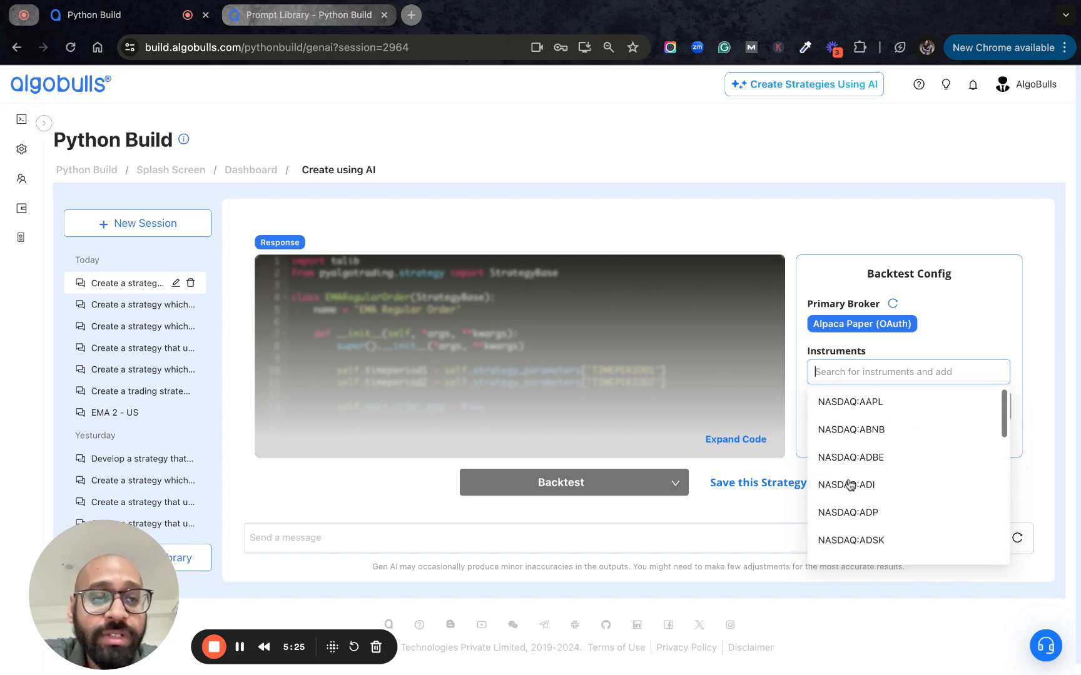
scroll(852, 488, down, 2)
scroll(852, 489, down, 3)
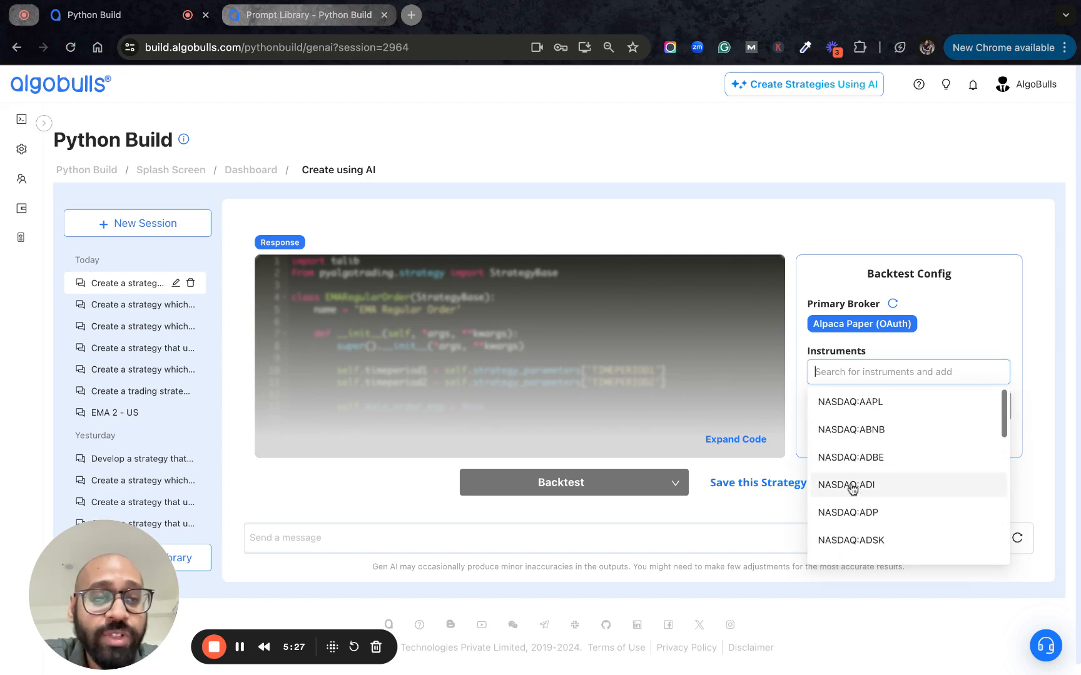
scroll(852, 488, down, 2)
scroll(853, 488, up, 3)
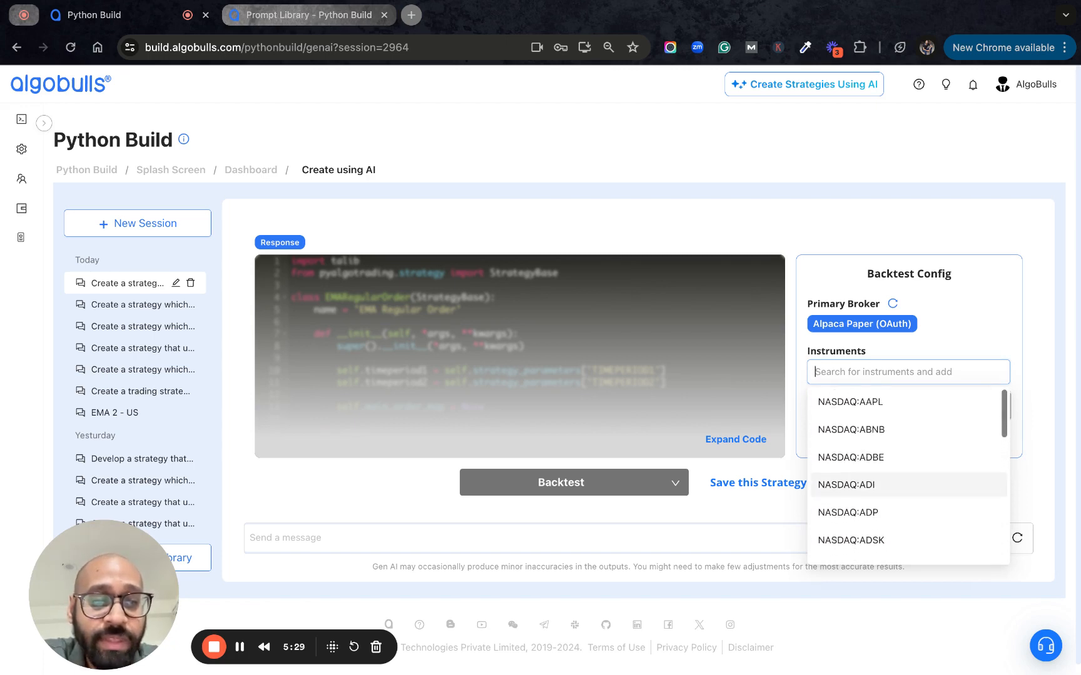
click(956, 338)
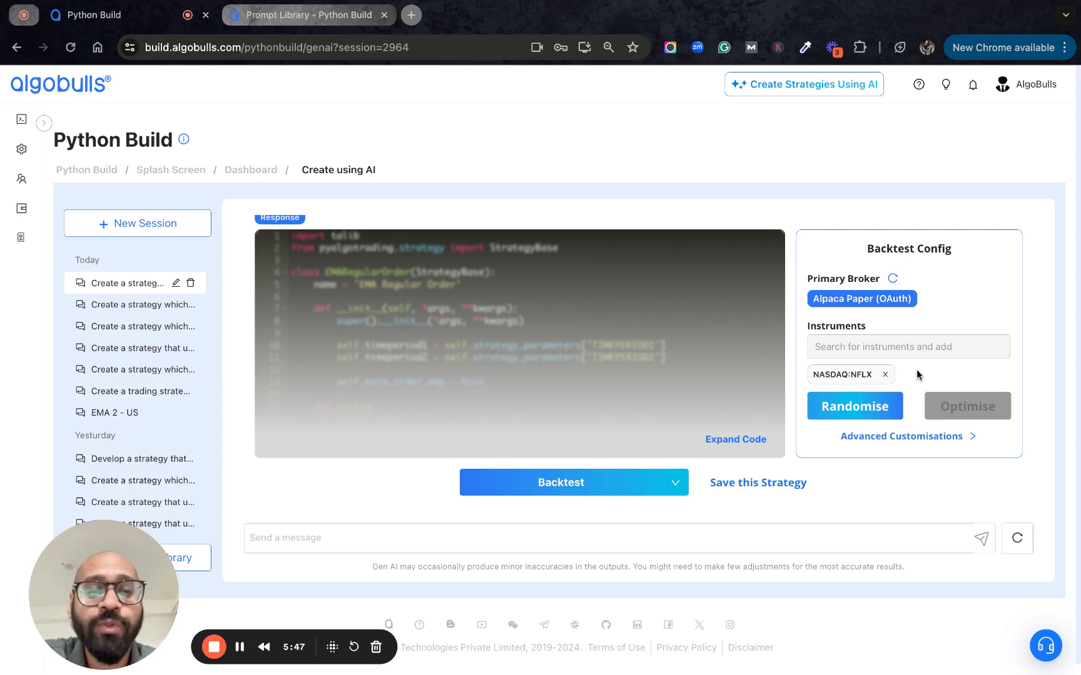
click(886, 378)
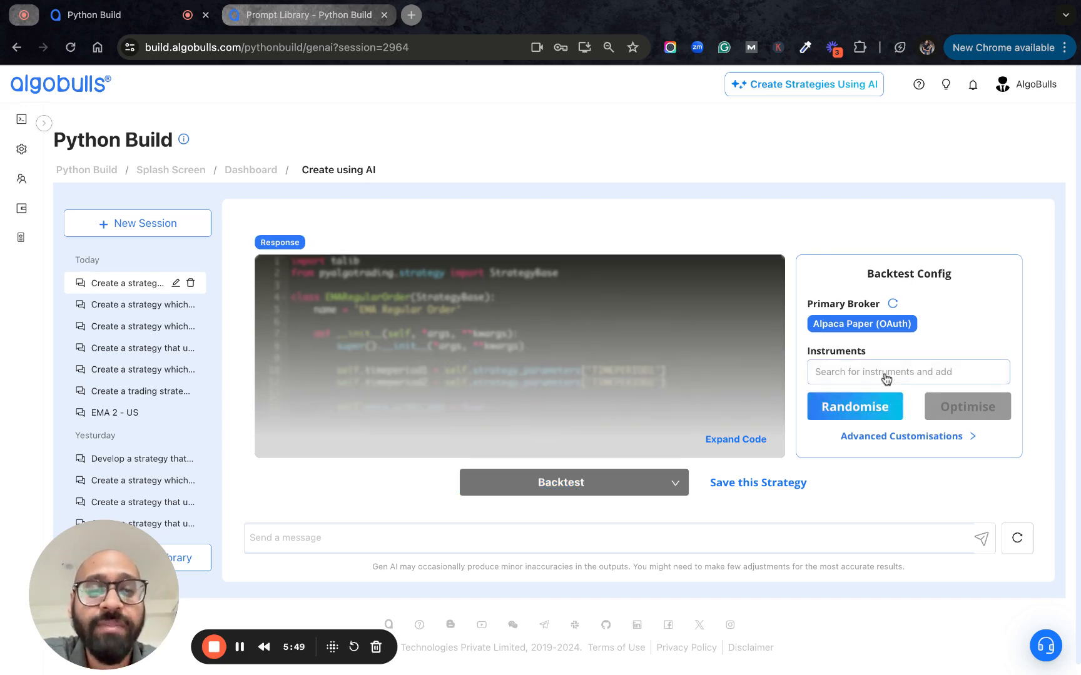
click(865, 349)
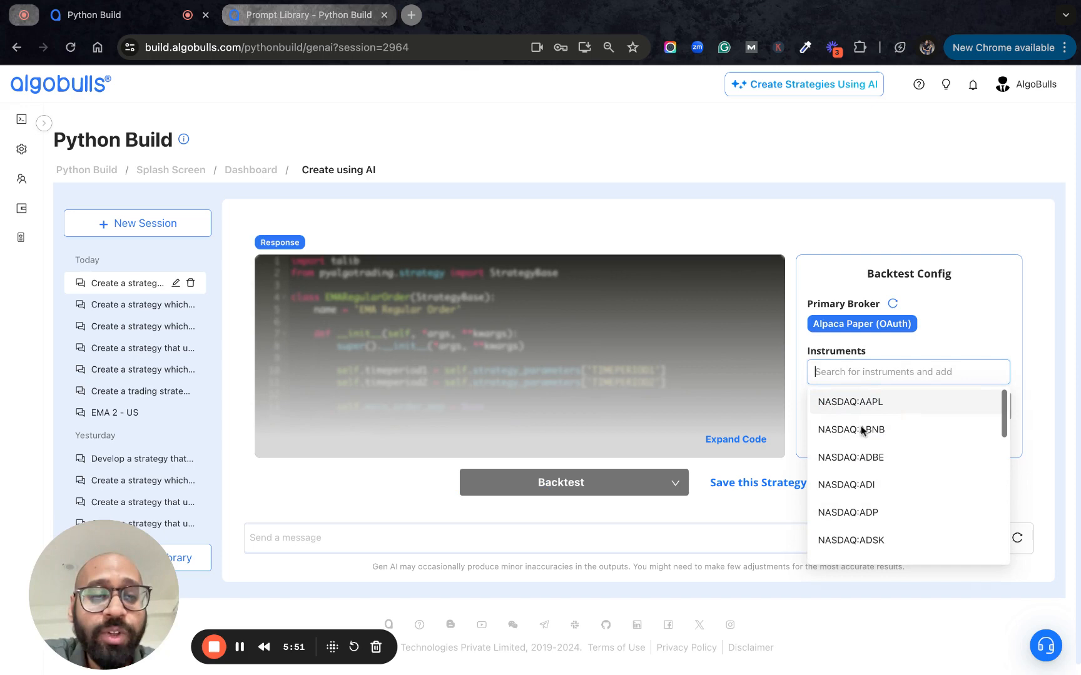
scroll(856, 487, down, 3)
scroll(856, 487, down, 4)
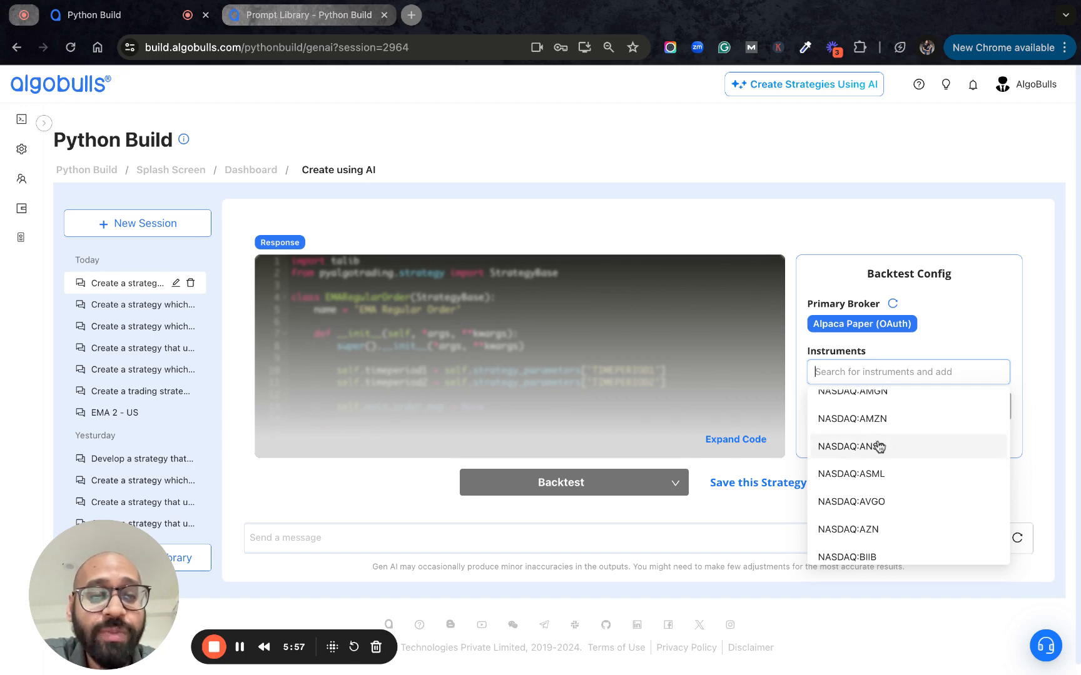
click(850, 446)
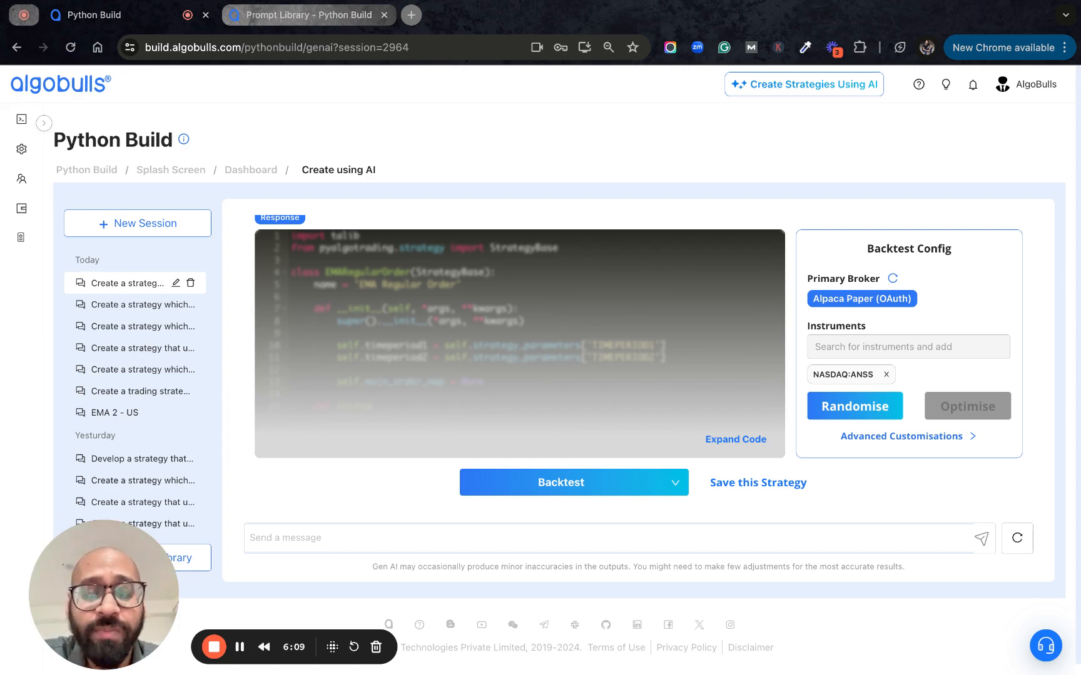
click(676, 483)
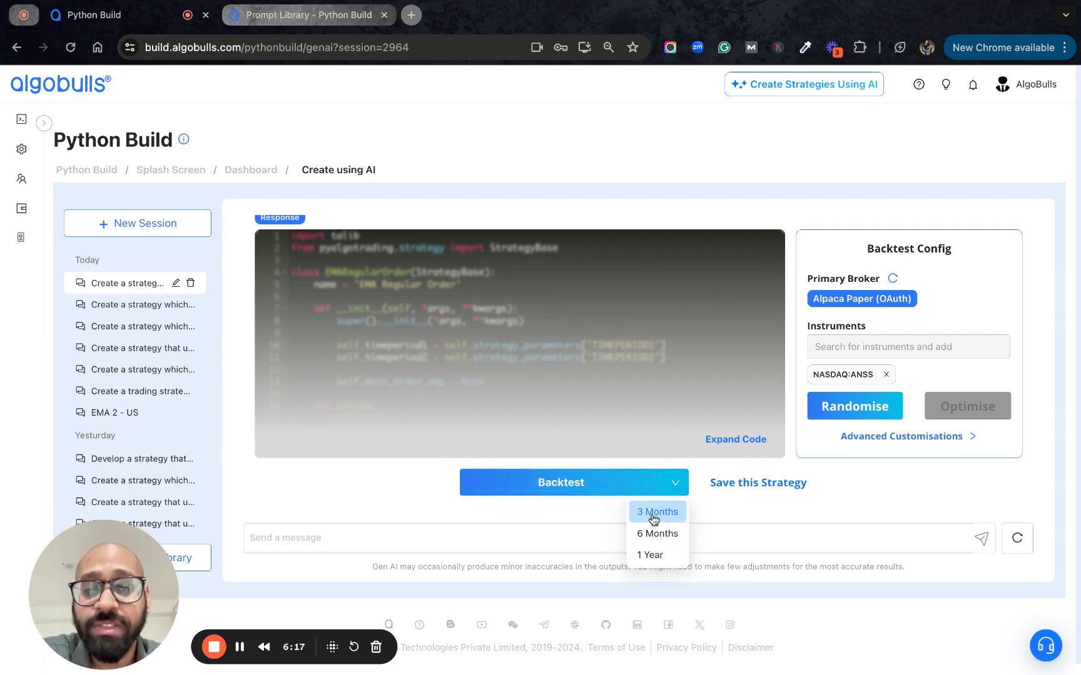
click(409, 481)
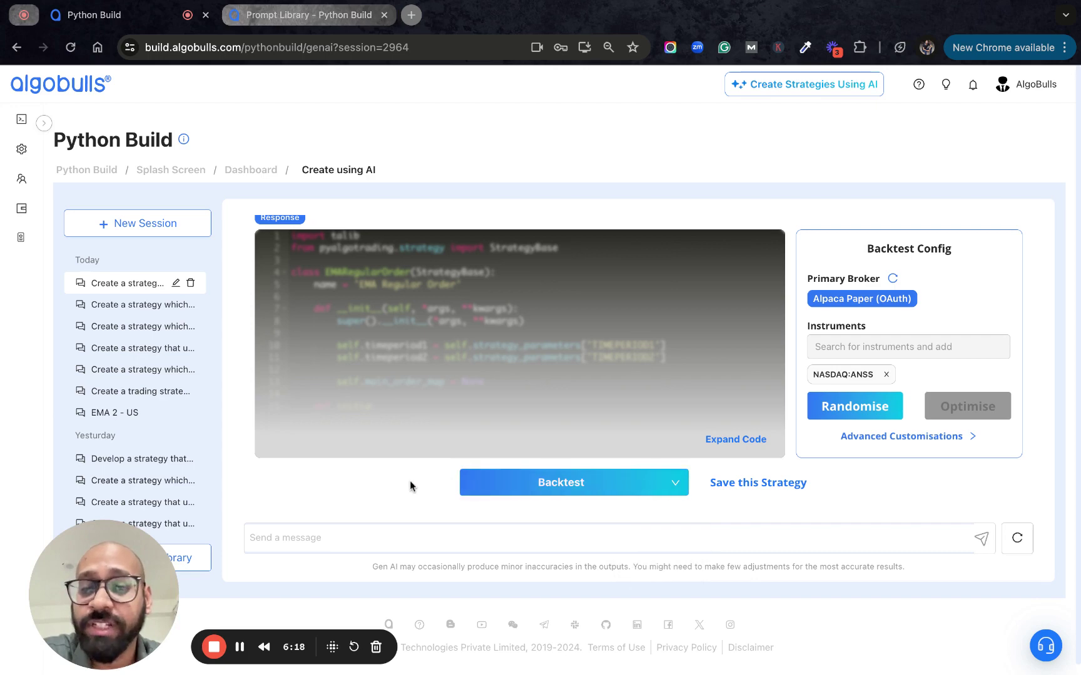
- Run the backtest on NASDAQ:ANSS until it completes at 100%
click(572, 484)
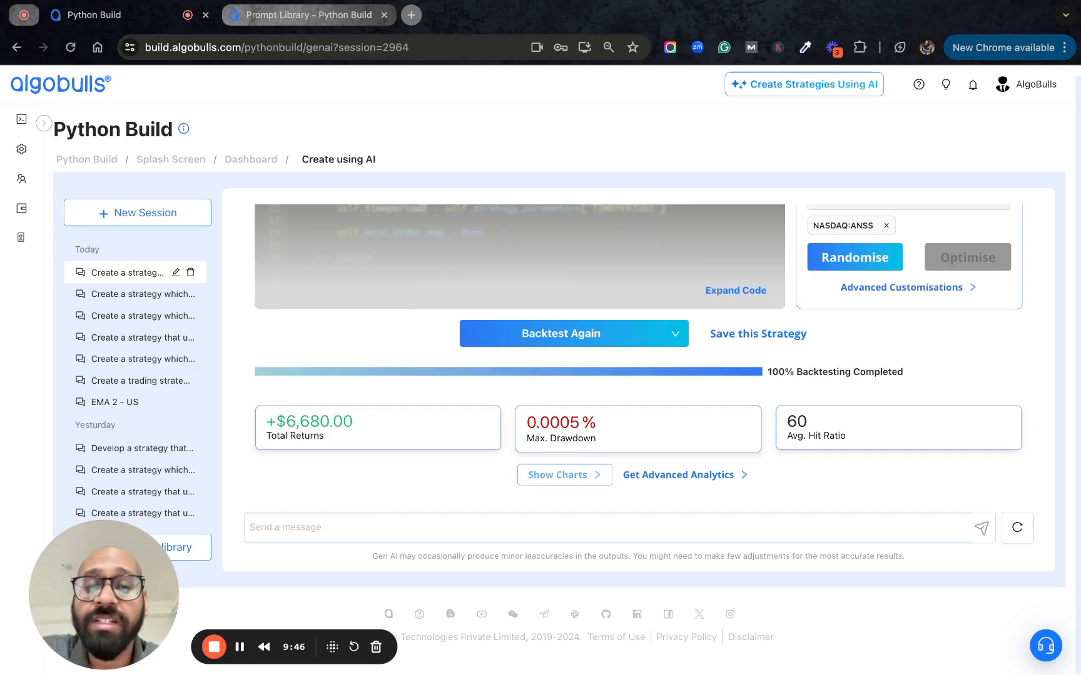
- Show the result charts, toggle P&L between % and $, and narrow the returns date range from 2024-03-01
click(558, 475)
scroll(557, 380, down, 5)
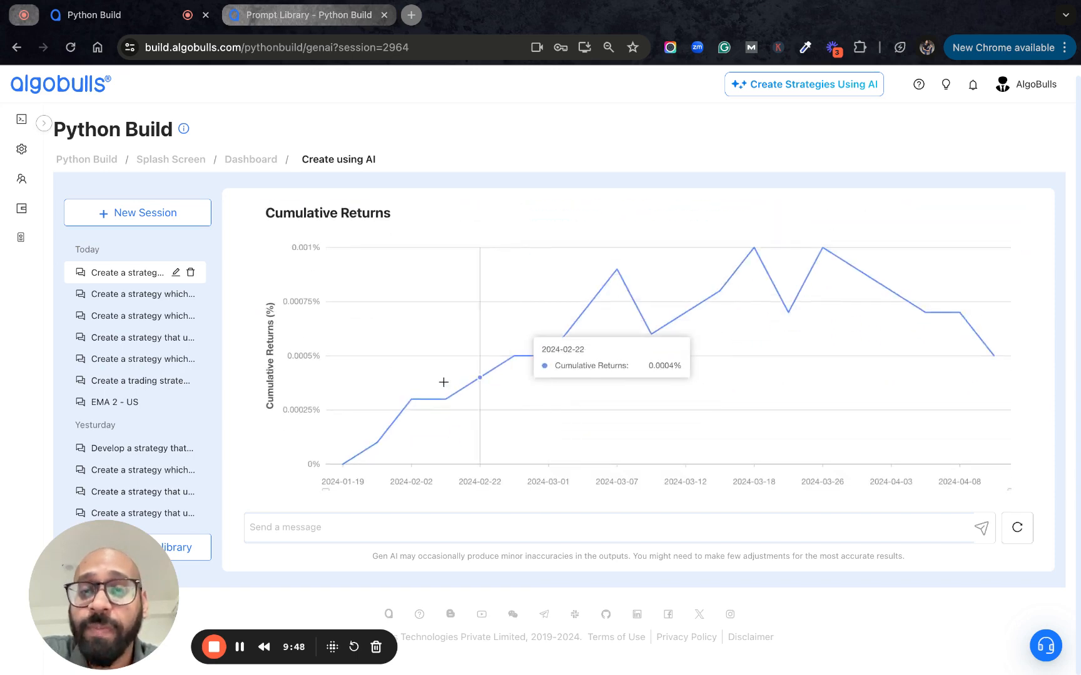
scroll(379, 316, down, 2)
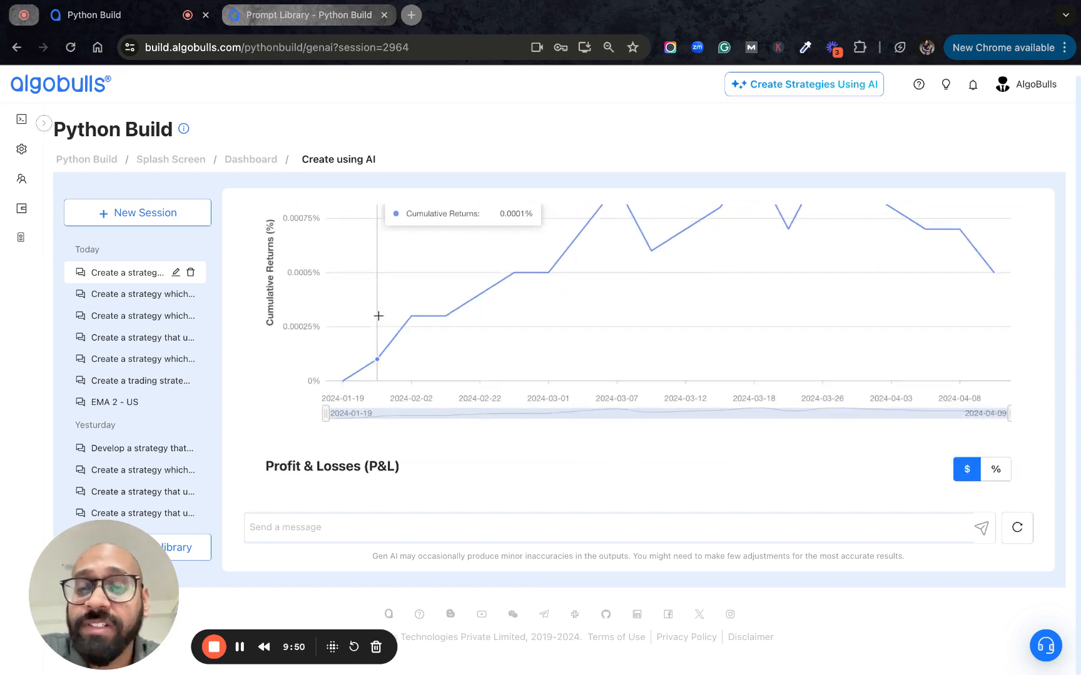
scroll(379, 316, down, 4)
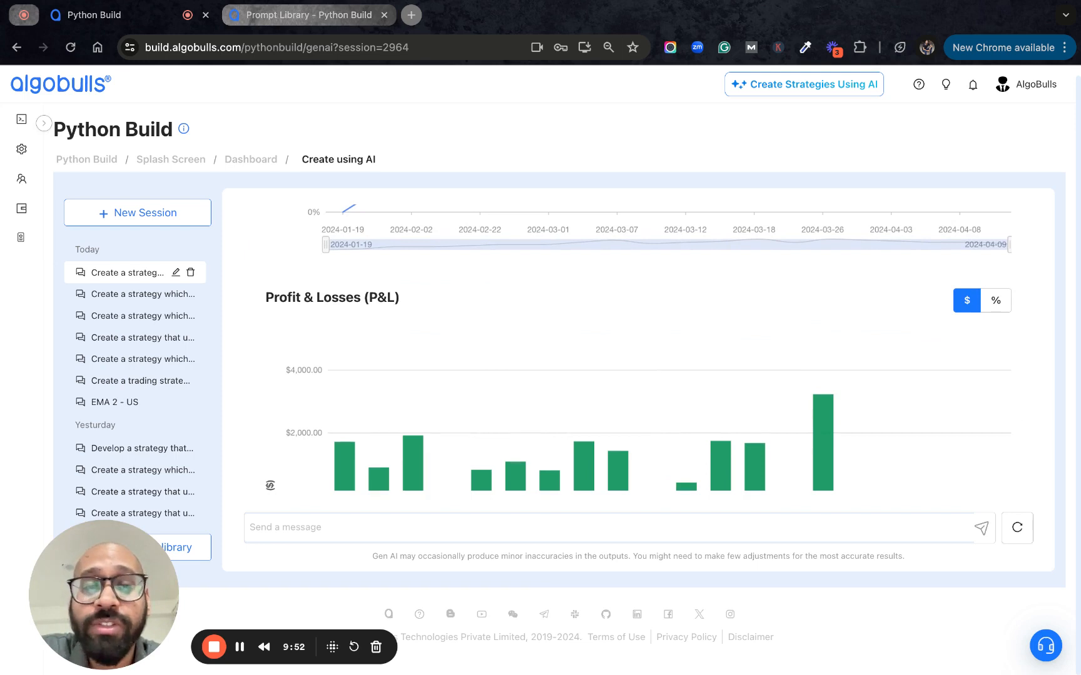
scroll(379, 316, down, 2)
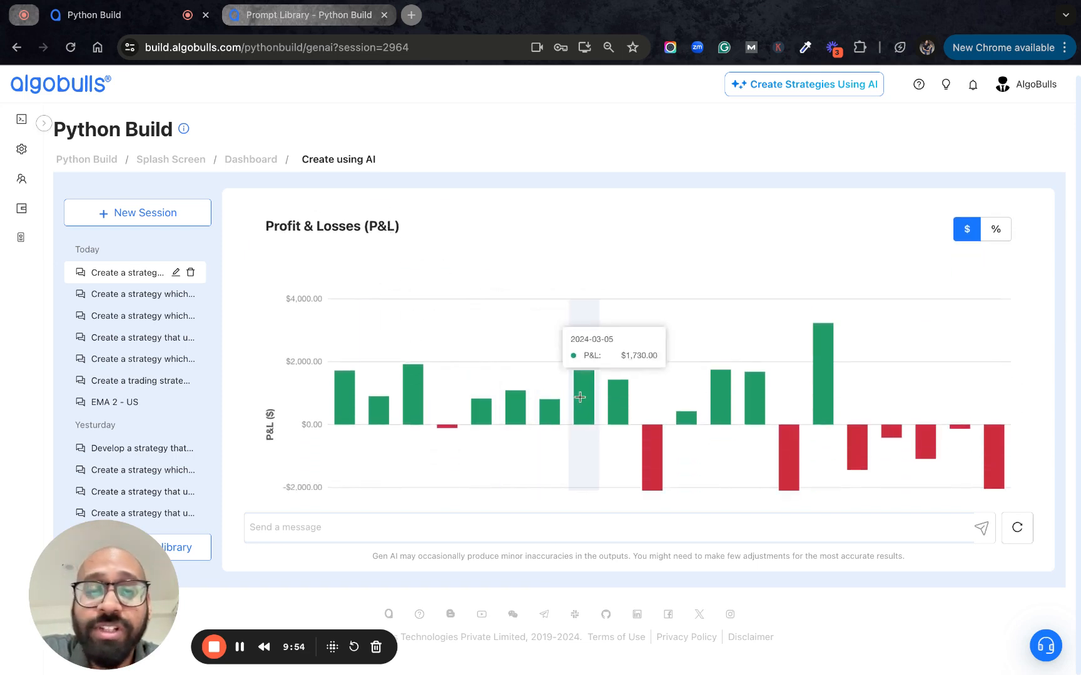
click(996, 231)
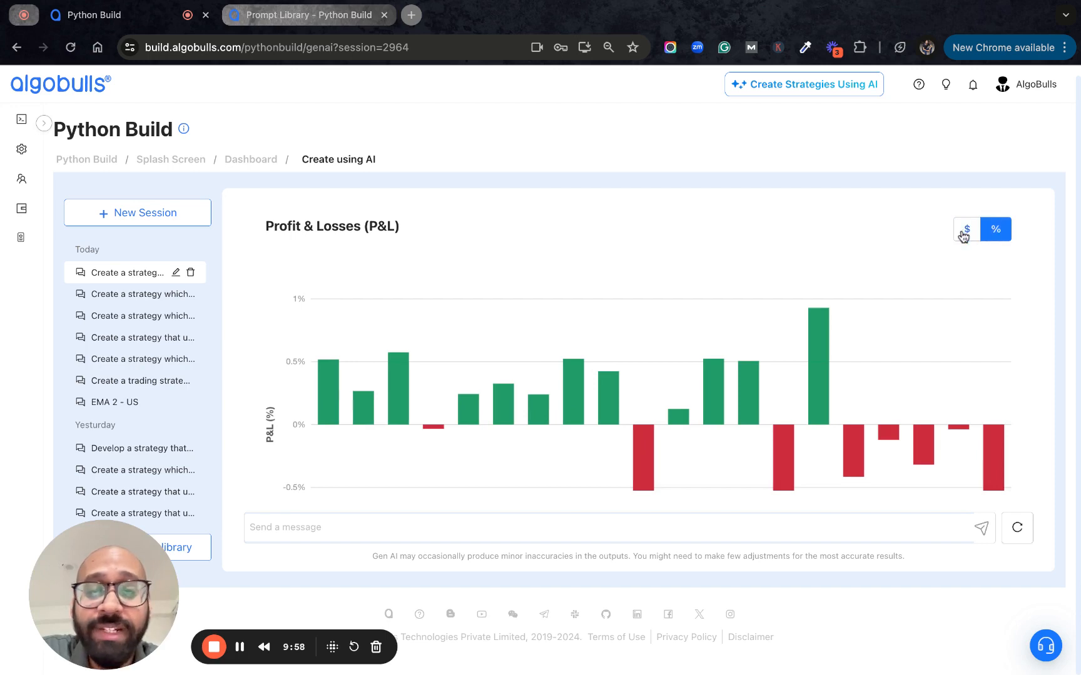
click(967, 229)
scroll(821, 309, up, 3)
scroll(821, 308, up, 2)
scroll(792, 321, down, 1)
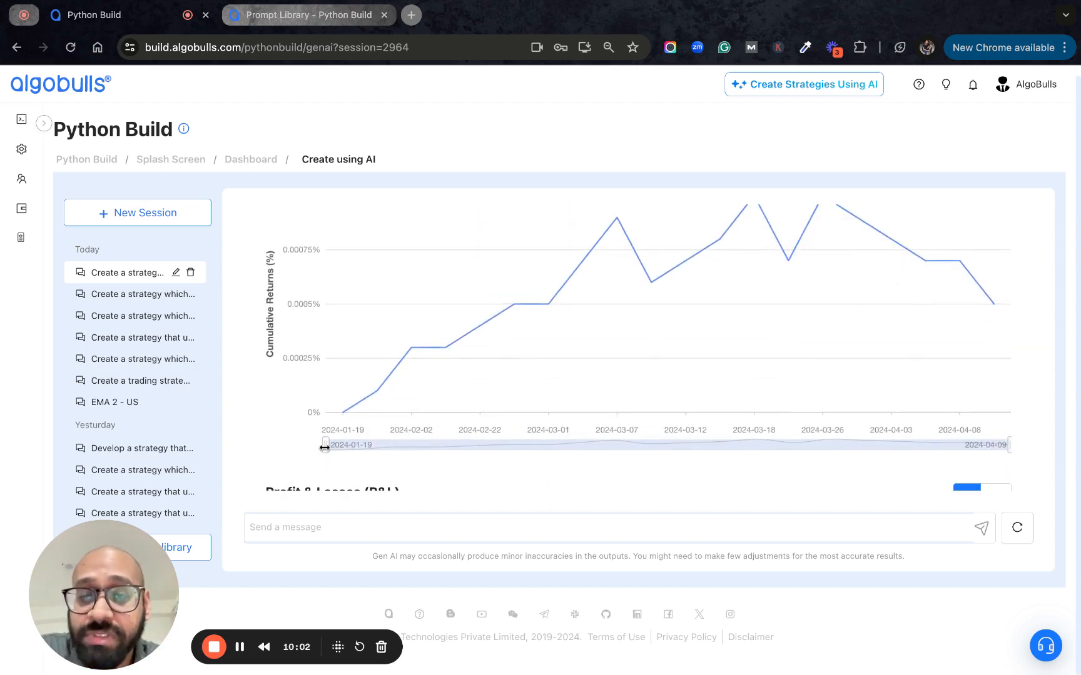
drag(323, 447, 531, 447)
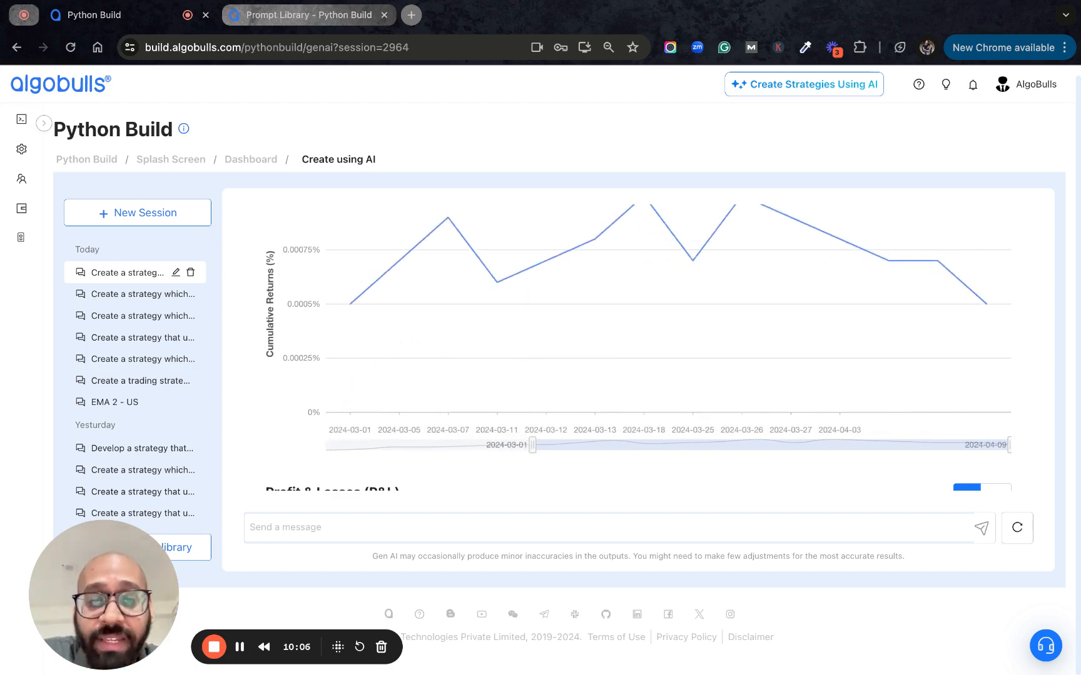
mouse_move(532, 447)
mouse_down()
mouse_move(670, 445)
mouse_move(325, 446)
mouse_up()
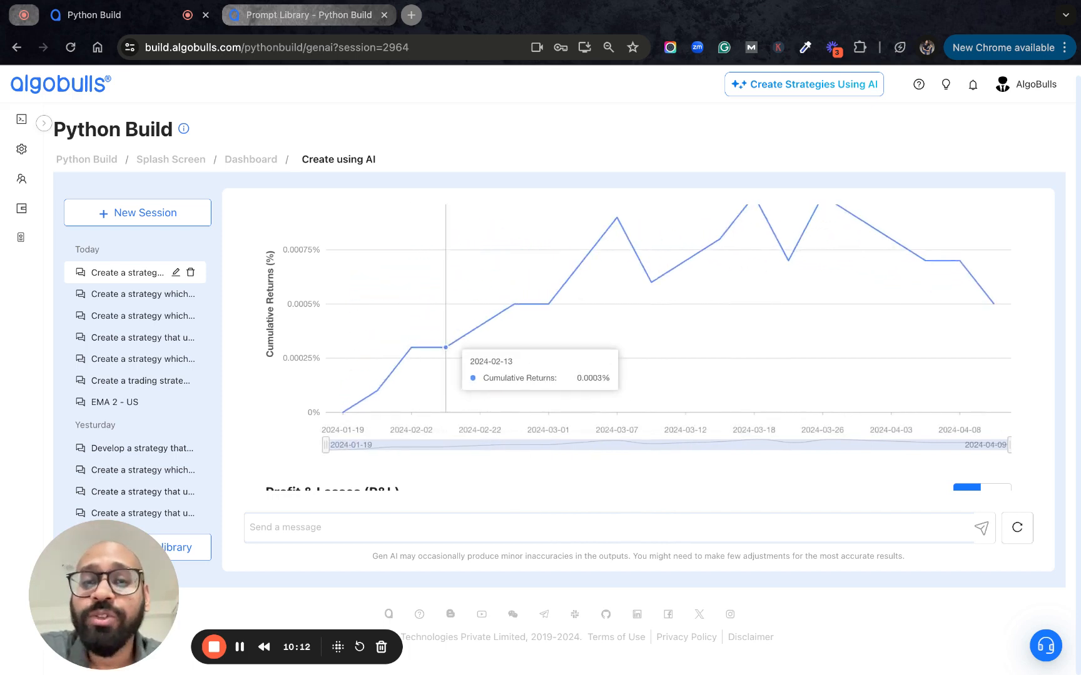
scroll(540, 338, up, 5)
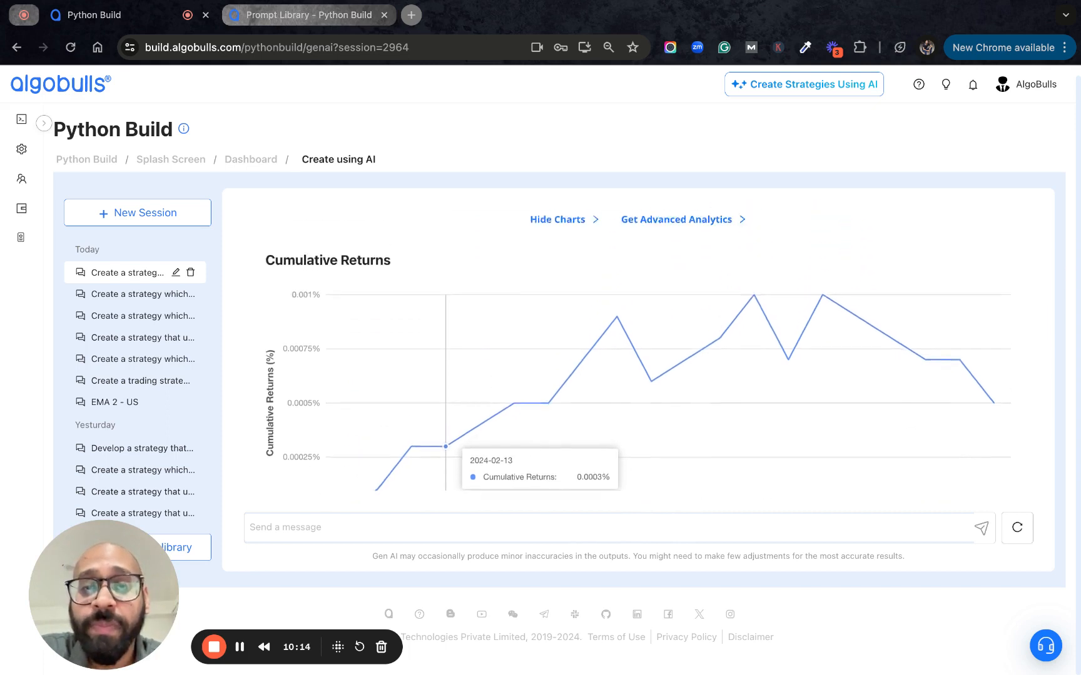
scroll(541, 337, up, 3)
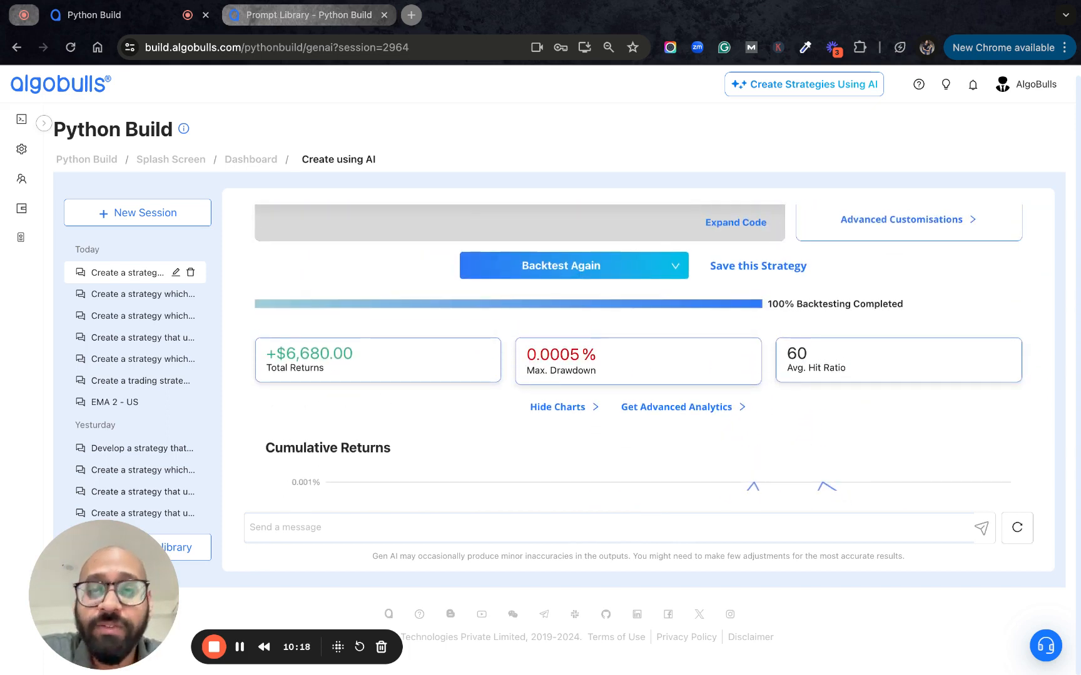
scroll(399, 329, up, 2)
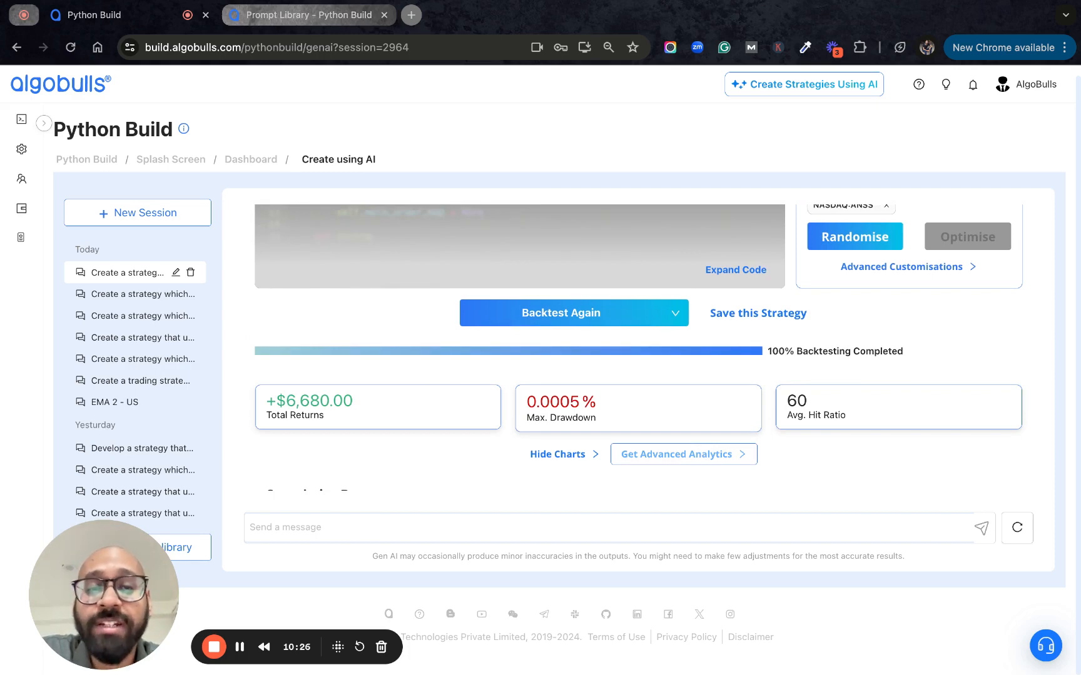
scroll(878, 340, up, 3)
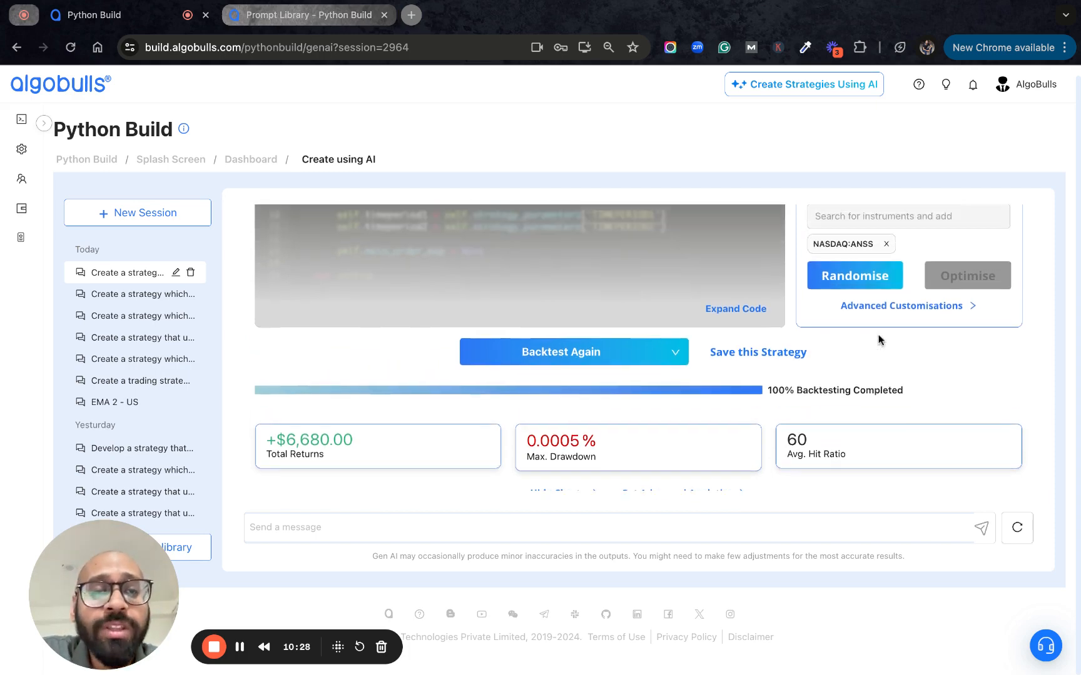
scroll(878, 340, up, 1)
scroll(993, 317, down, 2)
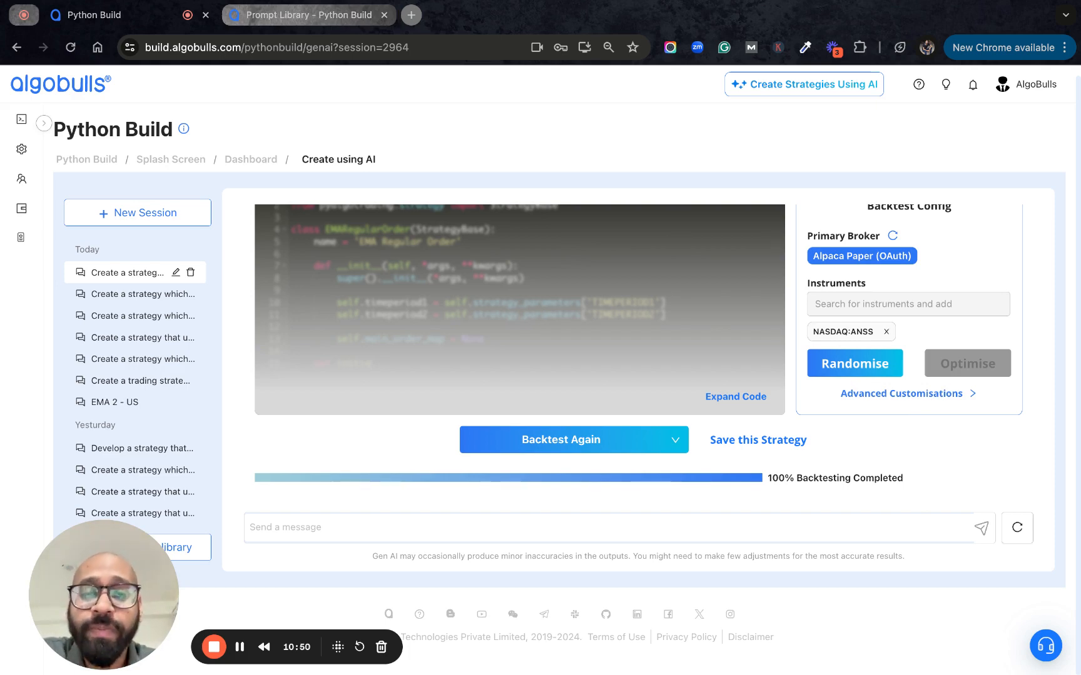
scroll(639, 346, down, 5)
scroll(639, 346, down, 2)
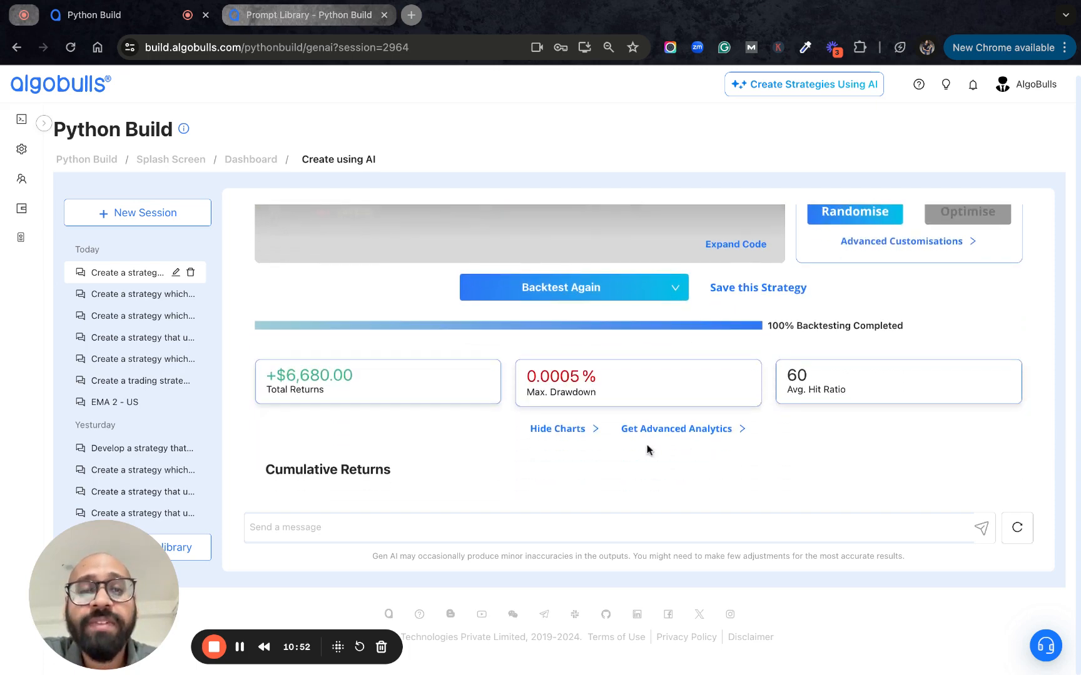
scroll(976, 362, up, 2)
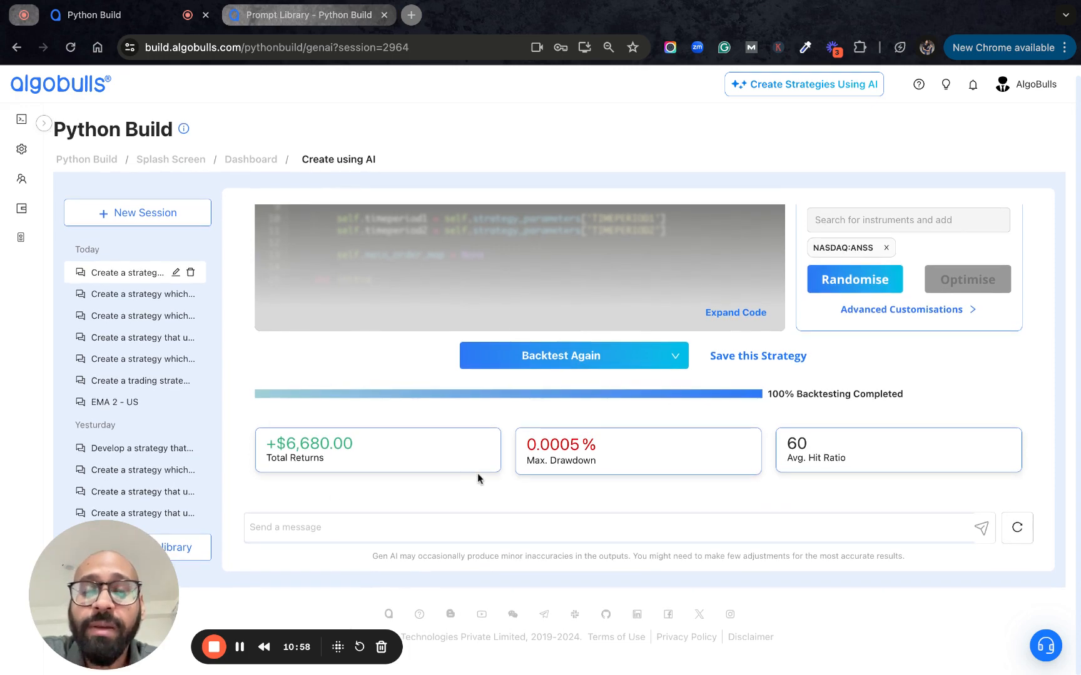
scroll(477, 473, down, 3)
scroll(477, 479, up, 1)
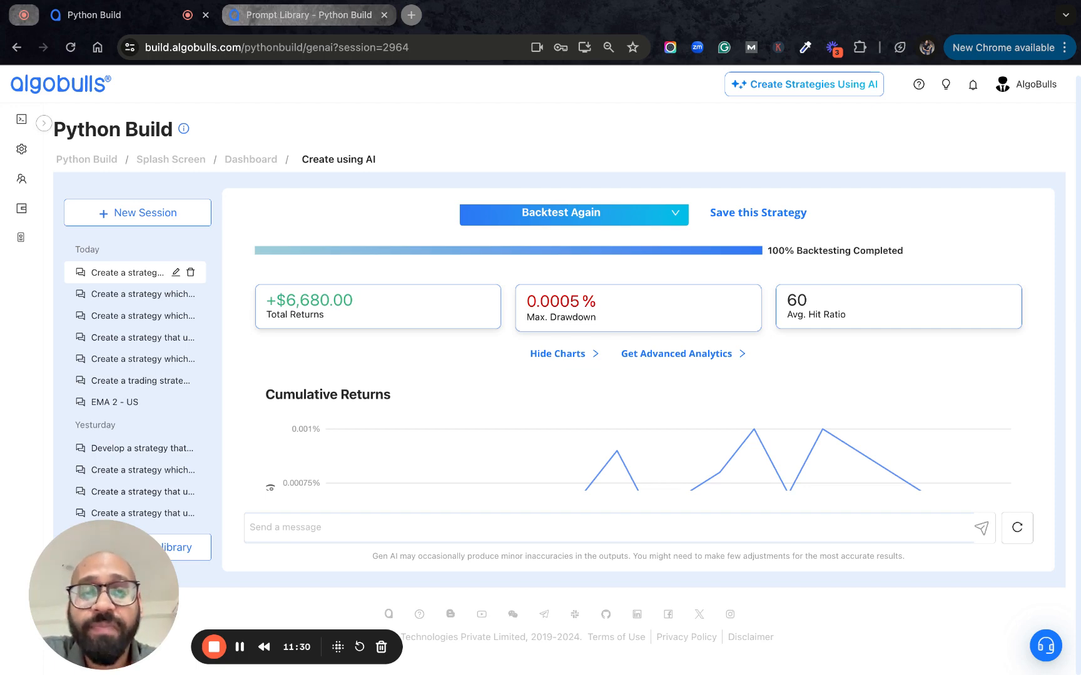
scroll(877, 408, up, 5)
scroll(878, 408, up, 3)
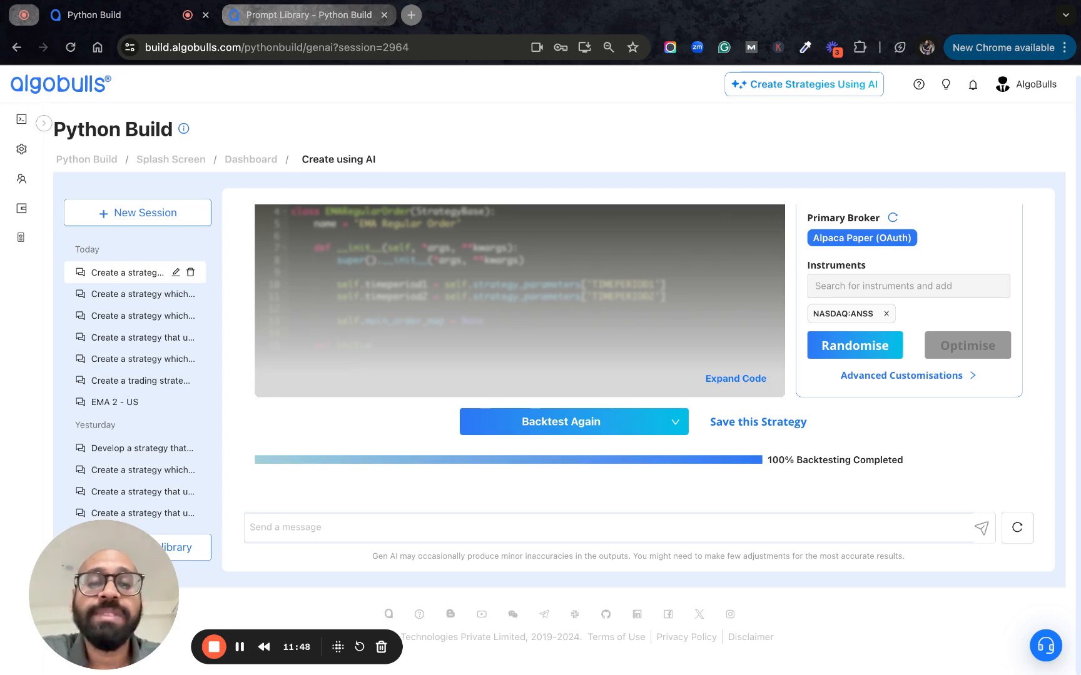
- Save the generated strategy and rename its title to Gen AI - Demo
click(746, 421)
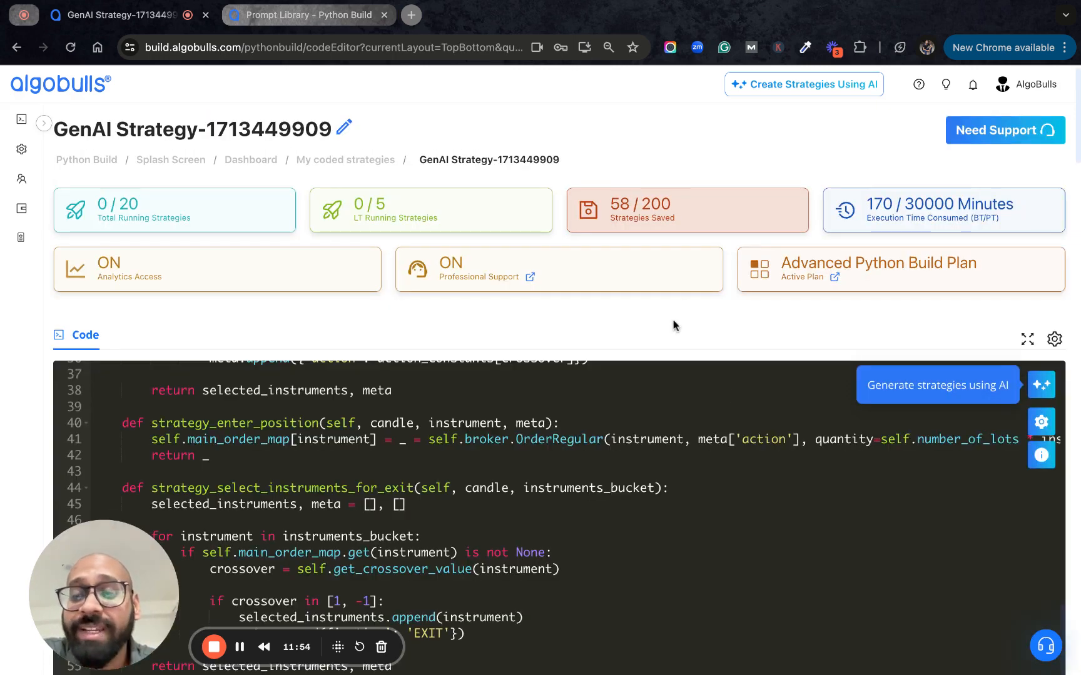
scroll(672, 325, down, 3)
scroll(673, 325, down, 2)
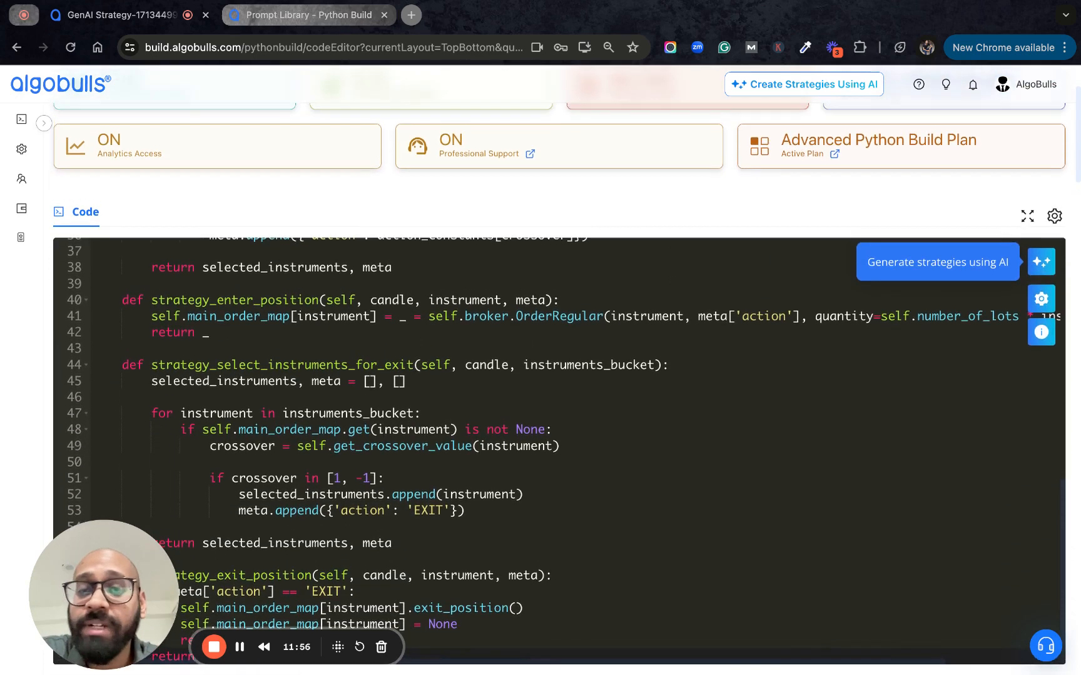
scroll(673, 325, up, 5)
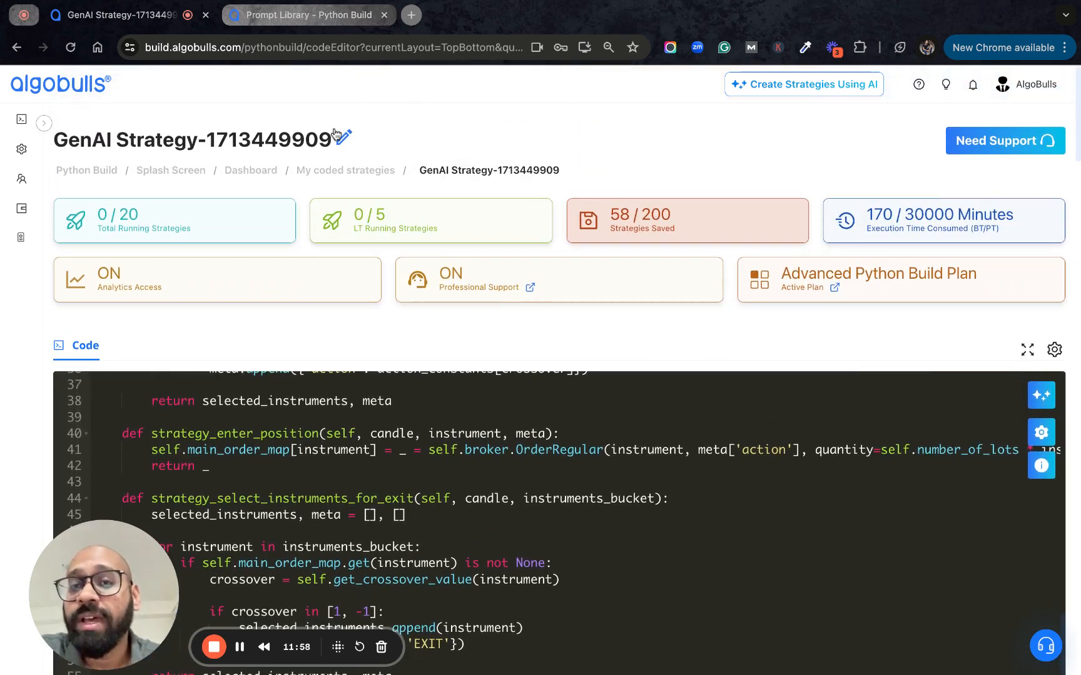
click(341, 136)
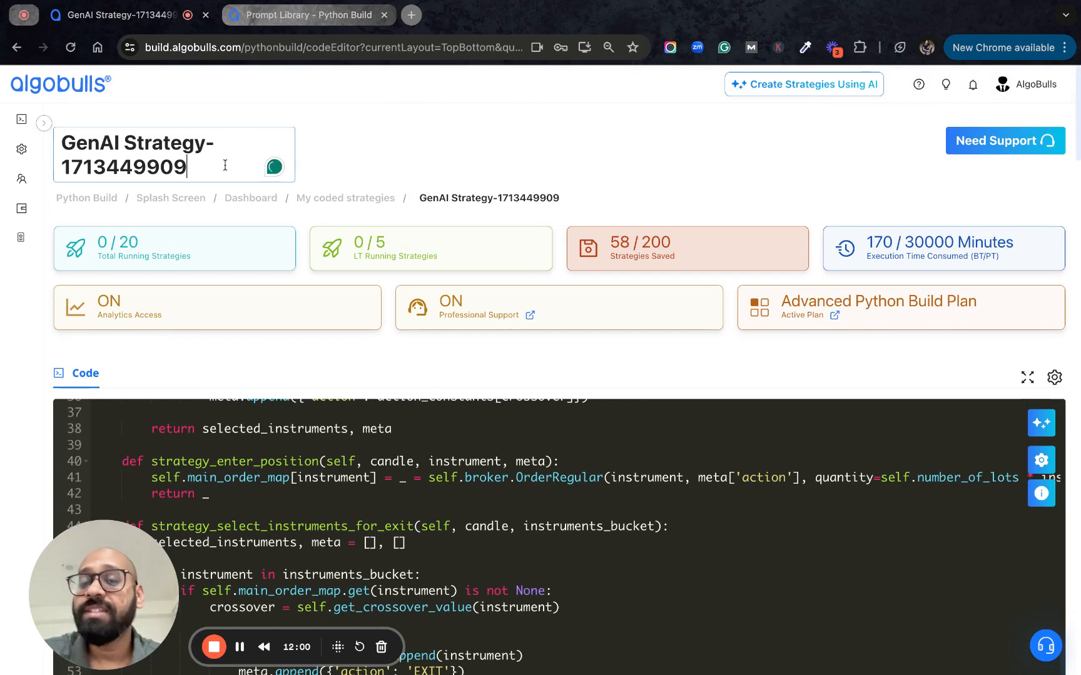
key(ctrl+a)
text(G)
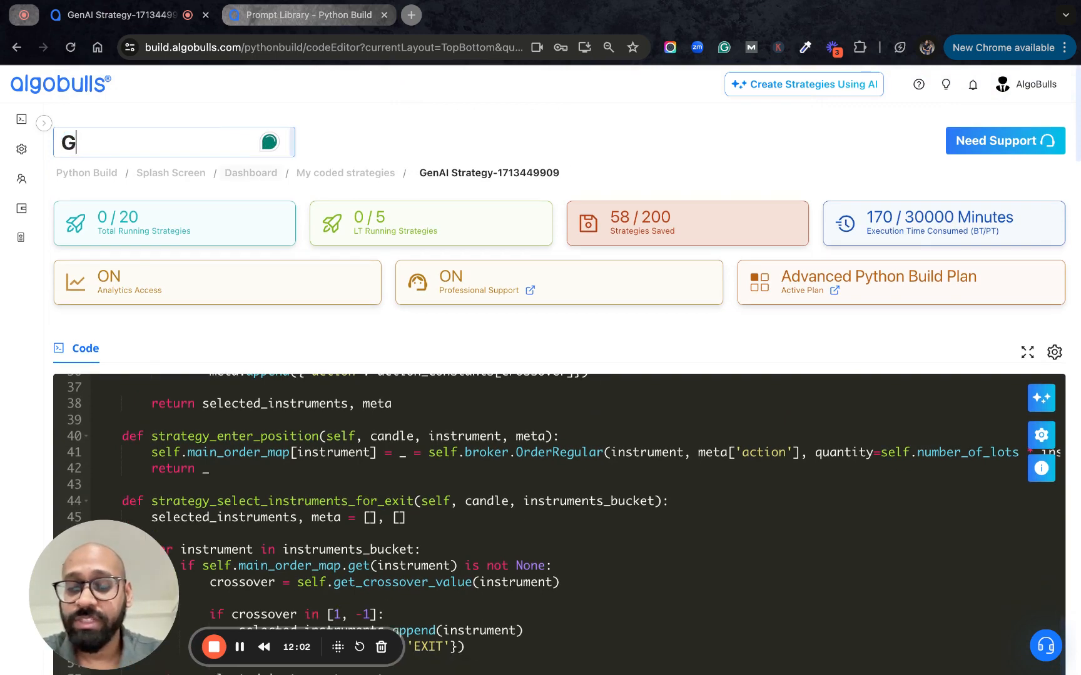
text(en)
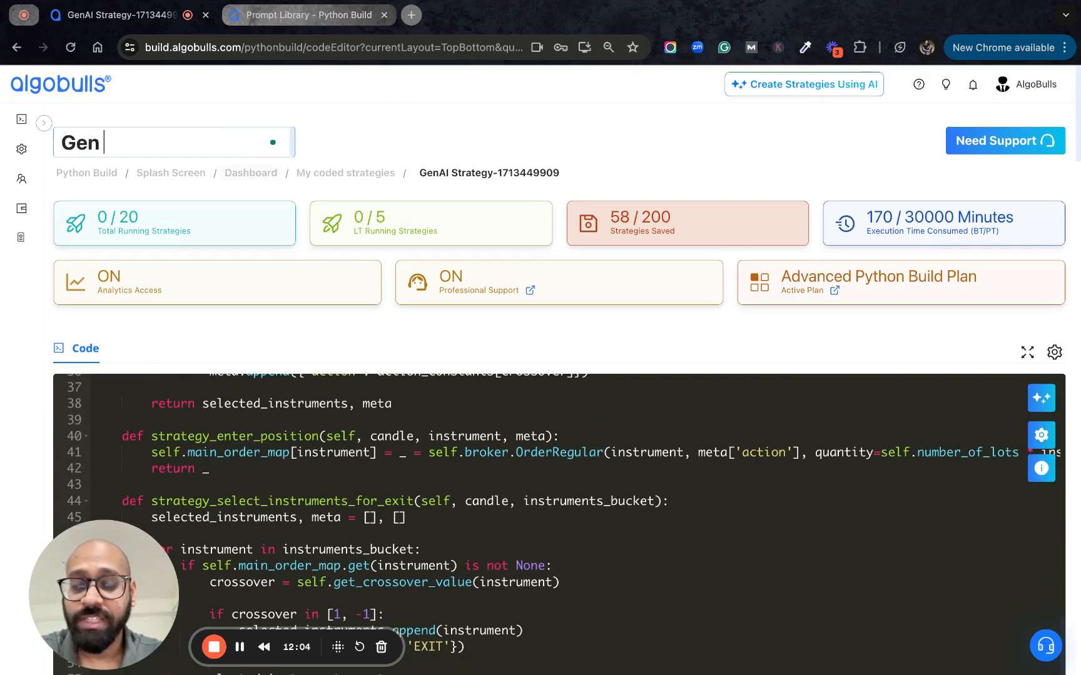
text( AI -)
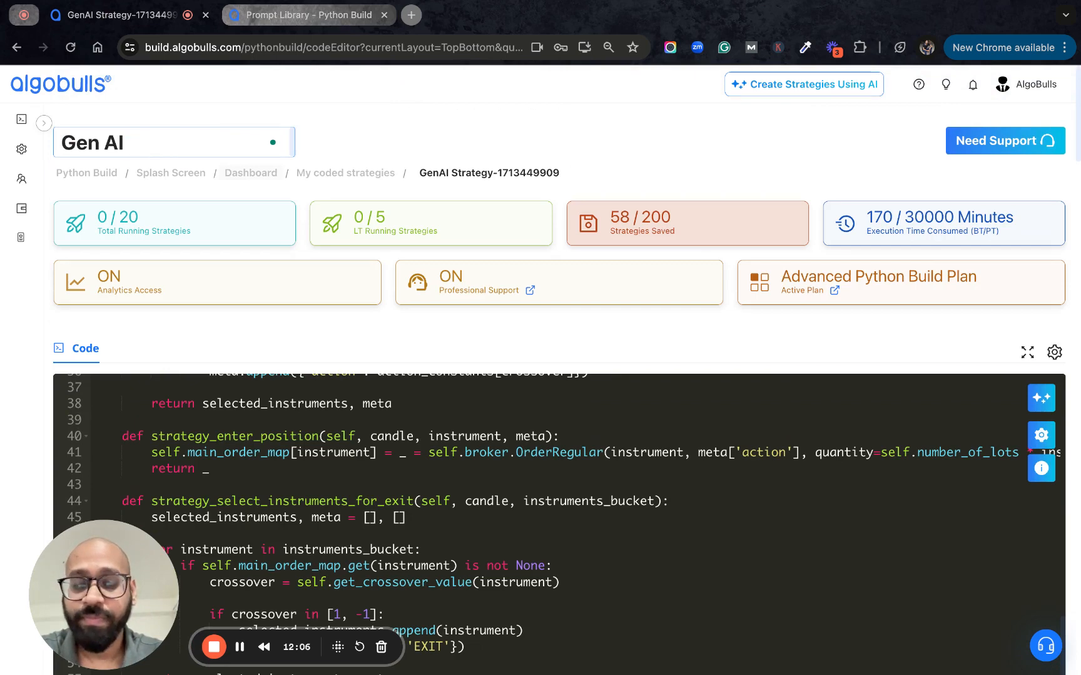
text( Demo)
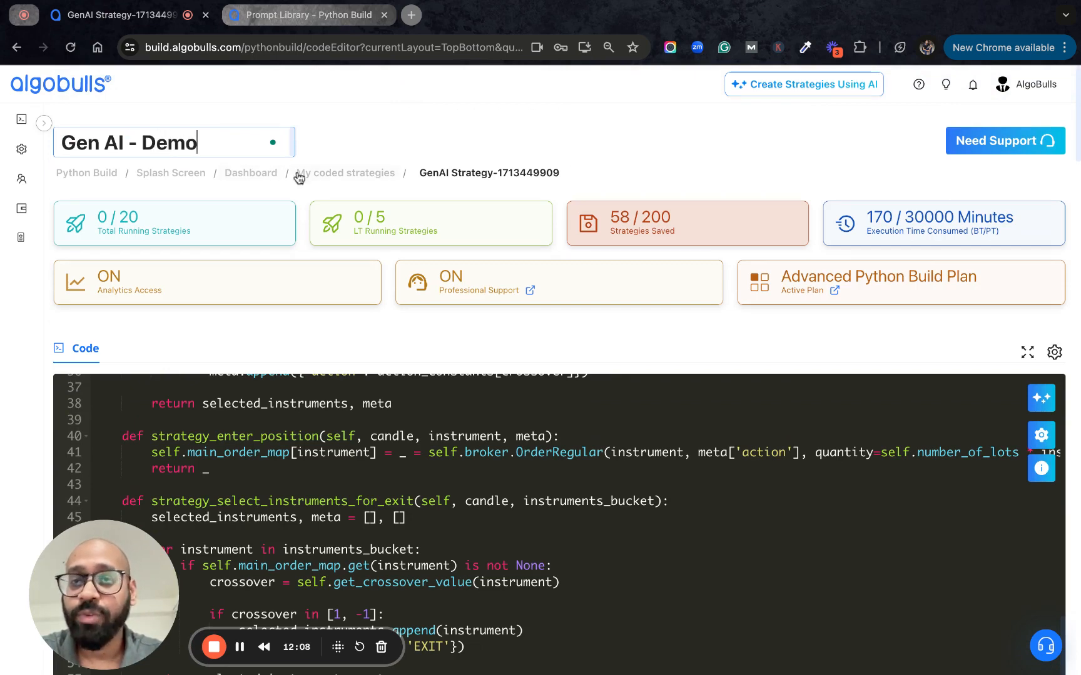
click(385, 141)
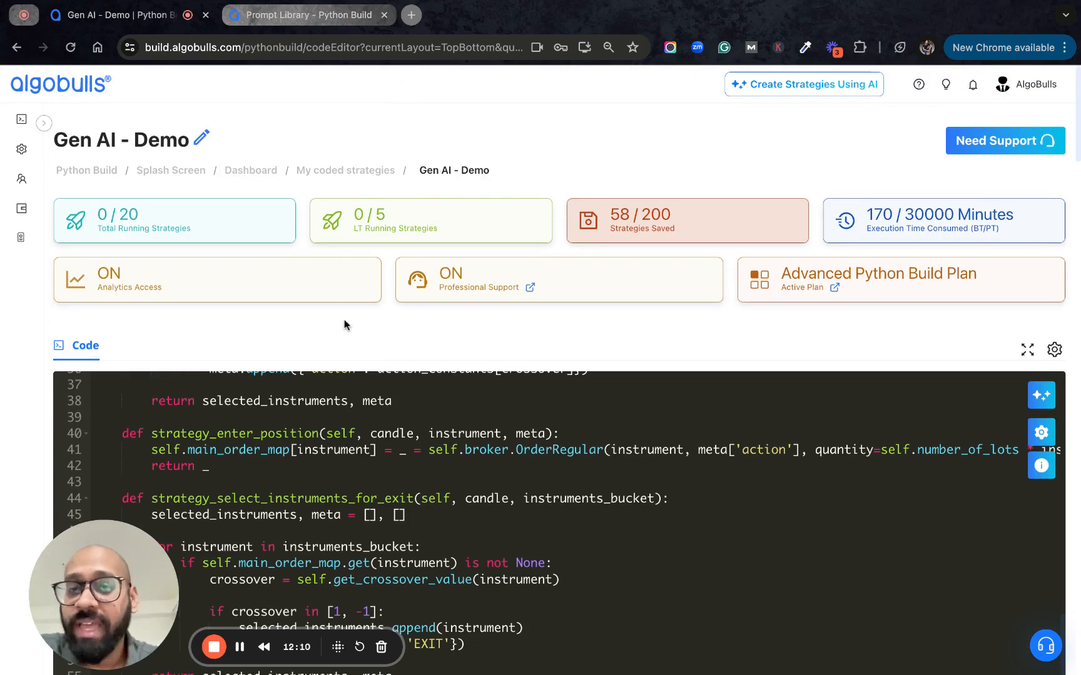
scroll(345, 322, down, 2)
scroll(346, 322, up, 1)
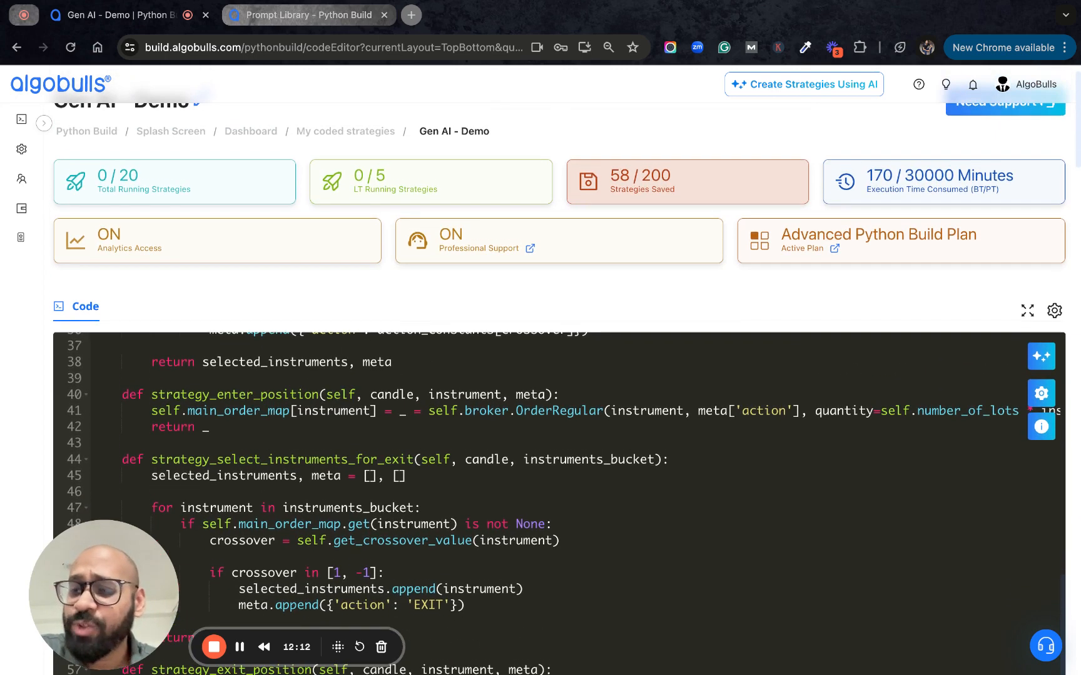
scroll(396, 299, up, 1)
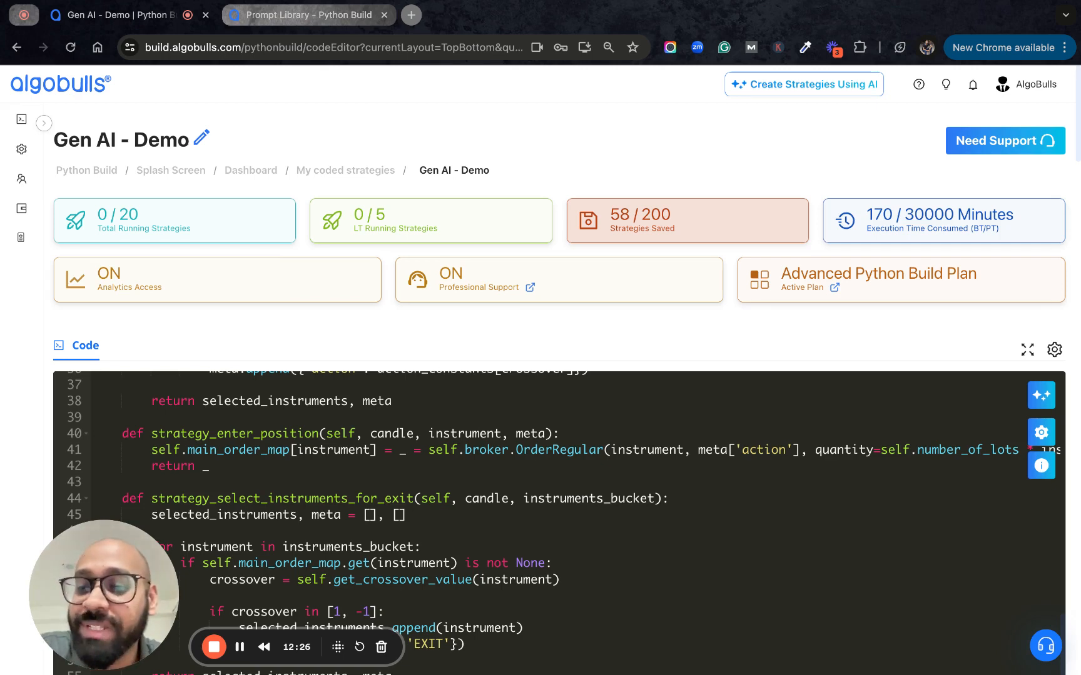
scroll(394, 504, down, 5)
scroll(394, 504, down, 3)
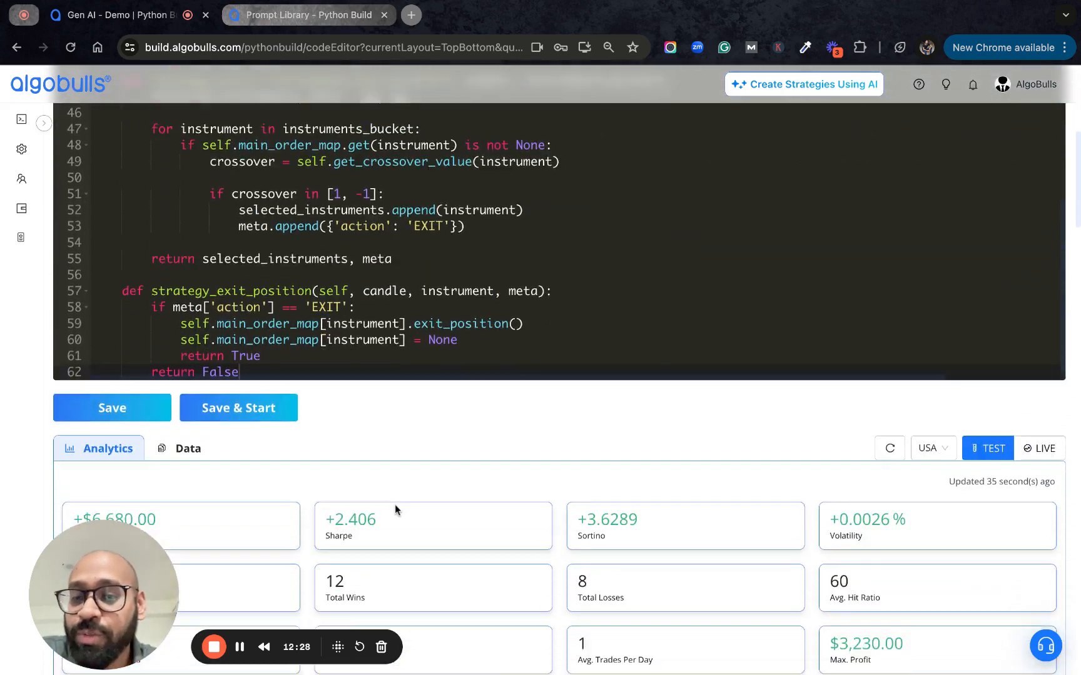
scroll(395, 504, down, 3)
scroll(394, 504, down, 3)
scroll(395, 504, down, 3)
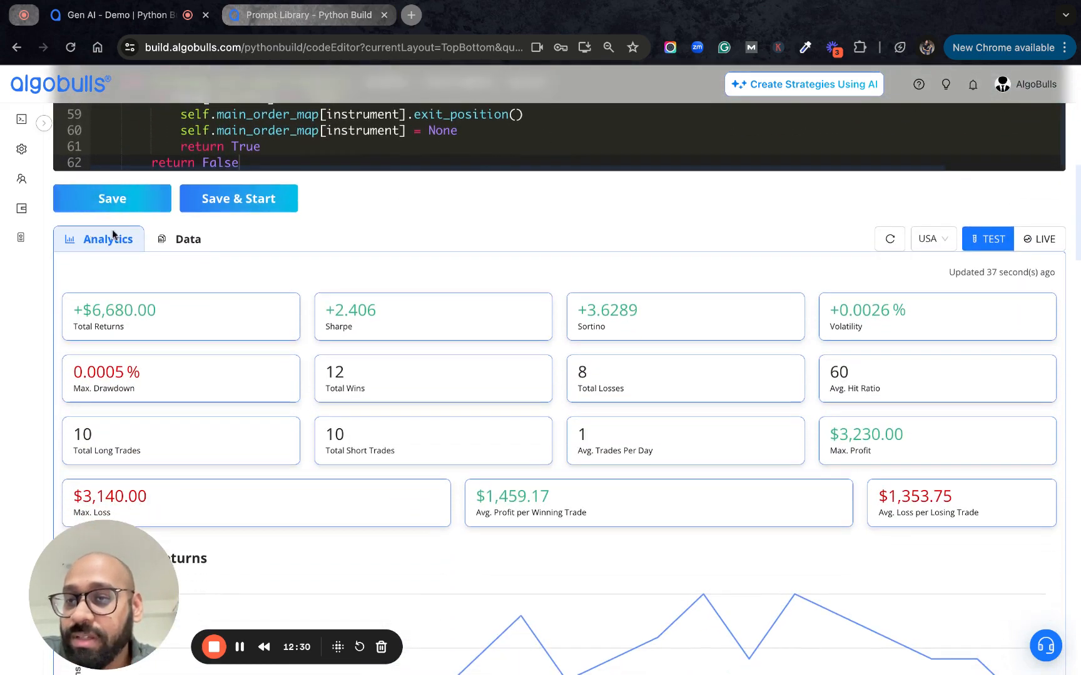
scroll(183, 337, down, 5)
scroll(183, 338, down, 5)
scroll(184, 339, down, 5)
scroll(184, 338, up, 3)
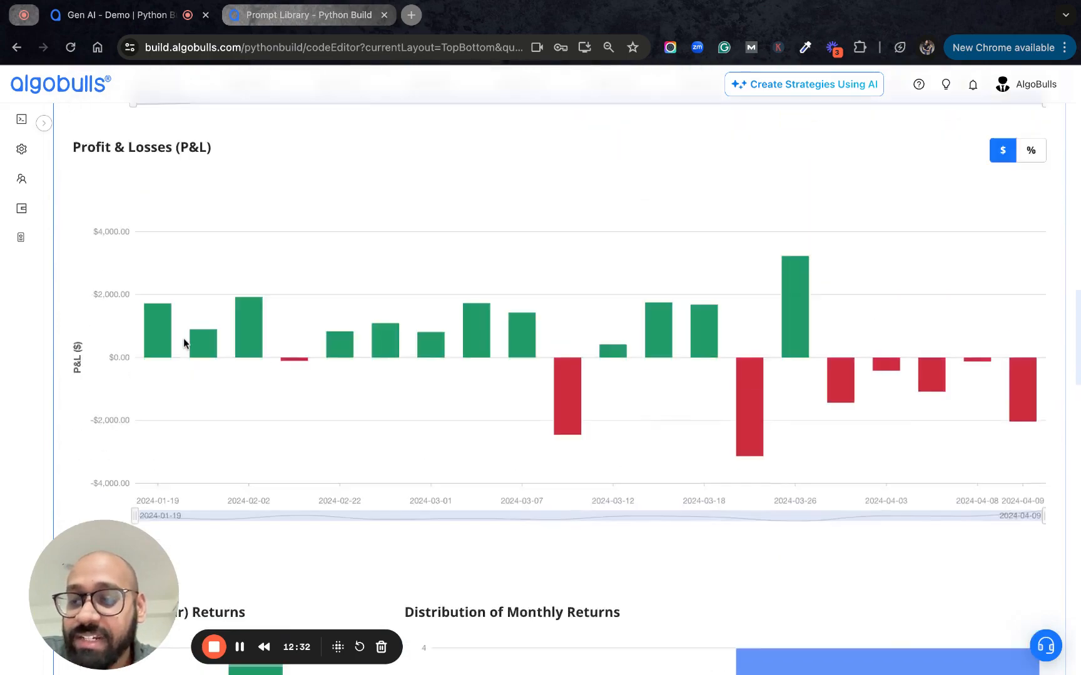
scroll(184, 339, up, 5)
scroll(194, 186, up, 5)
scroll(194, 185, up, 5)
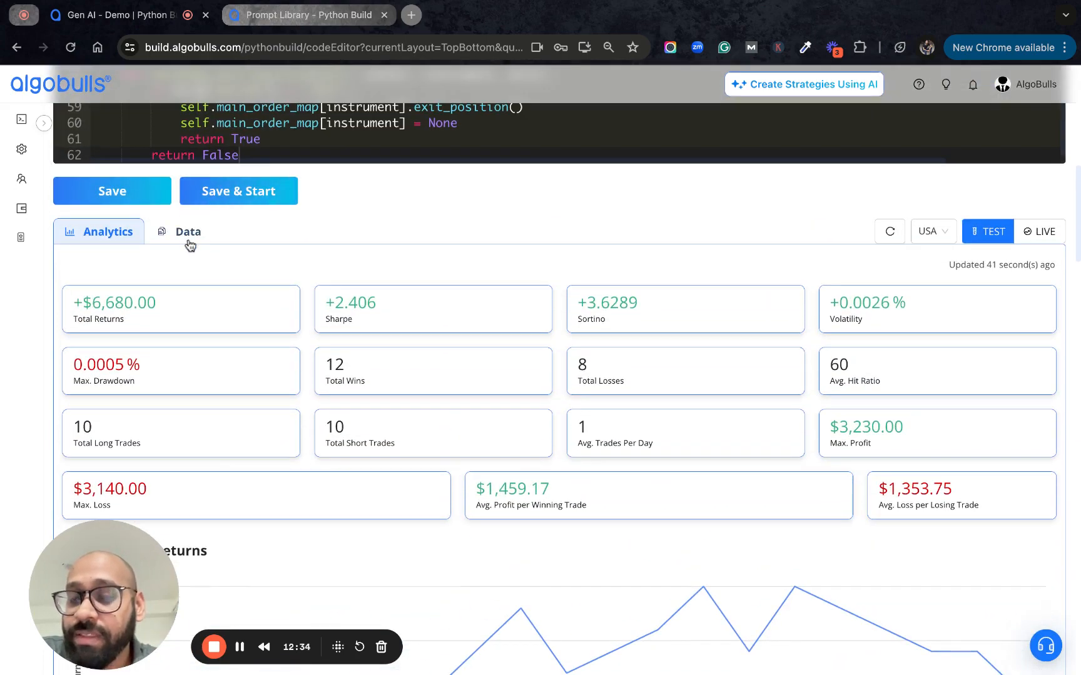
- Show the Data view with the backtest's order timeline and user logs
click(187, 232)
scroll(503, 244, down, 3)
scroll(503, 244, down, 2)
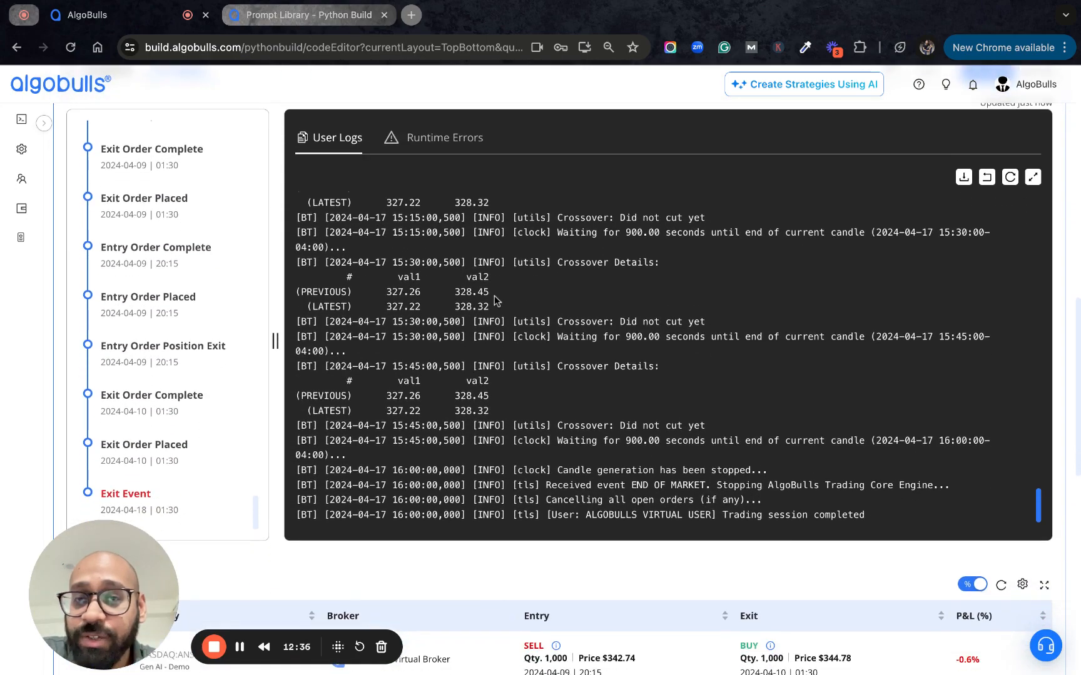
scroll(496, 300, up, 5)
scroll(497, 301, up, 5)
scroll(497, 300, up, 5)
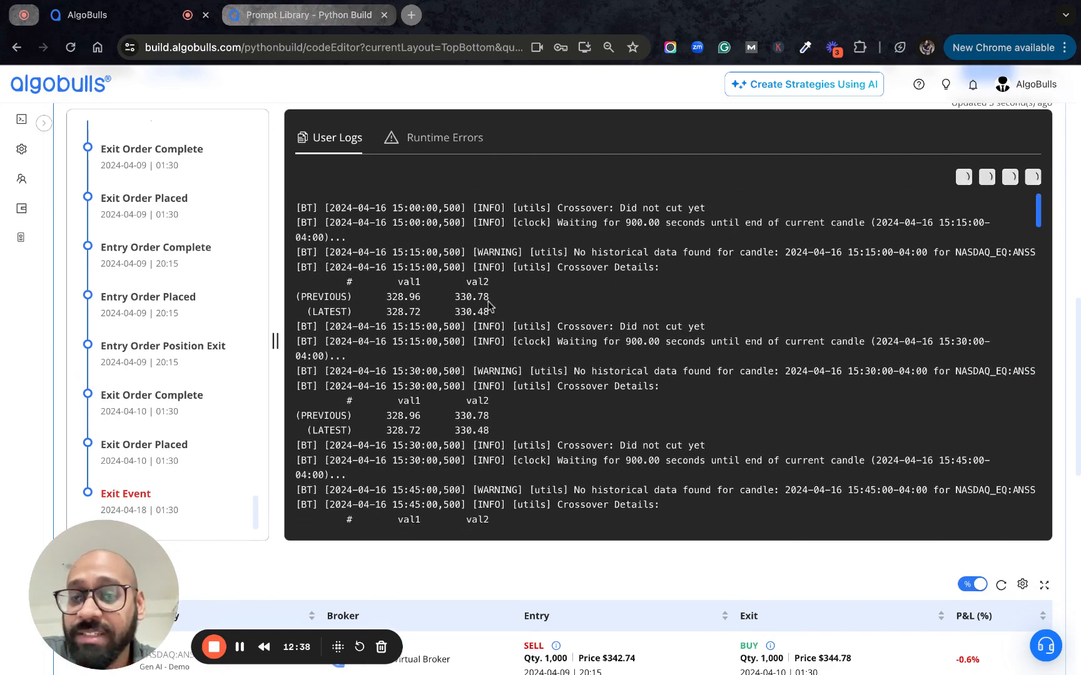
scroll(382, 587, down, 5)
scroll(381, 587, down, 5)
scroll(382, 587, up, 8)
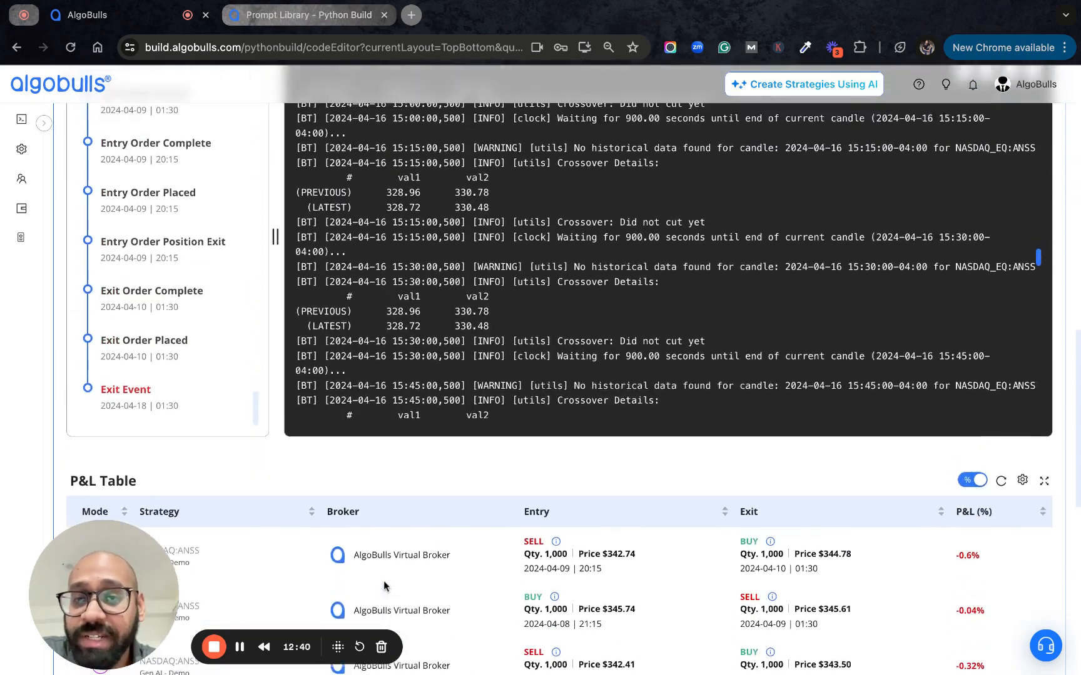
scroll(397, 554, up, 1)
scroll(396, 554, up, 5)
scroll(411, 509, up, 3)
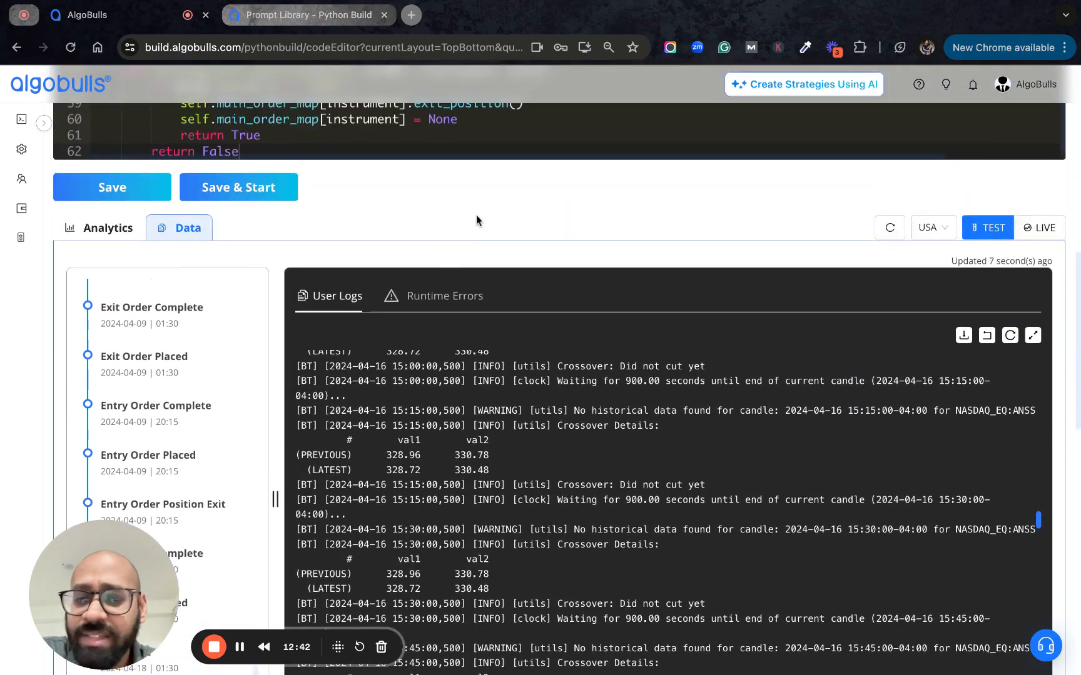
- View the Runtime Errors list, confirming the backtest raised none
click(439, 295)
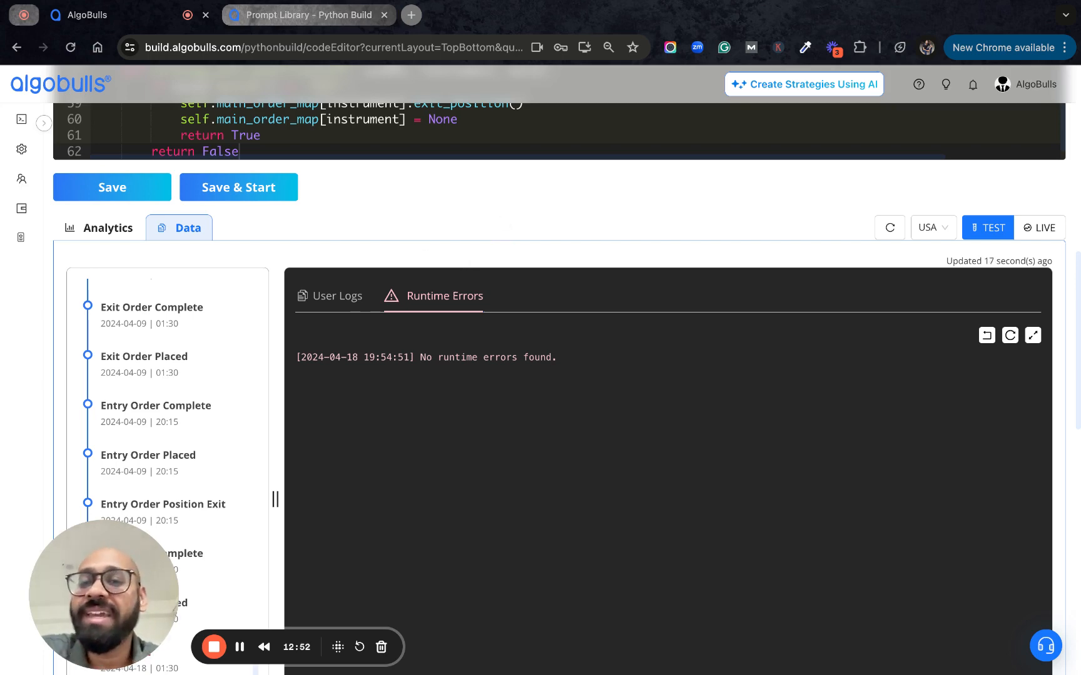
scroll(436, 342, up, 8)
scroll(436, 342, up, 4)
scroll(436, 342, down, 2)
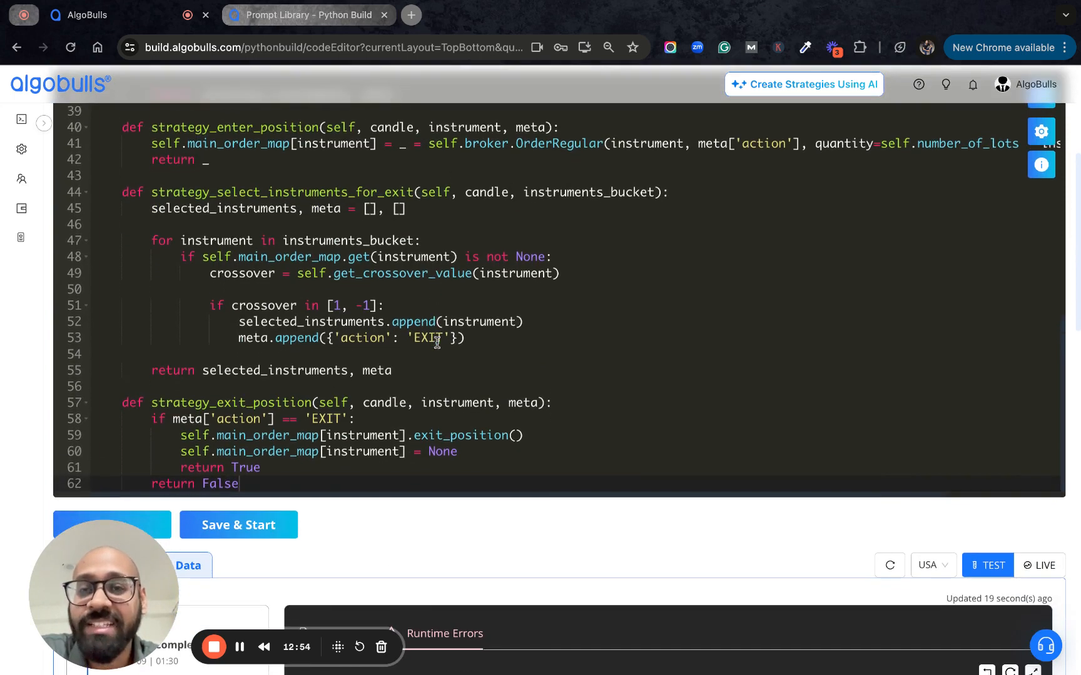
scroll(437, 342, up, 2)
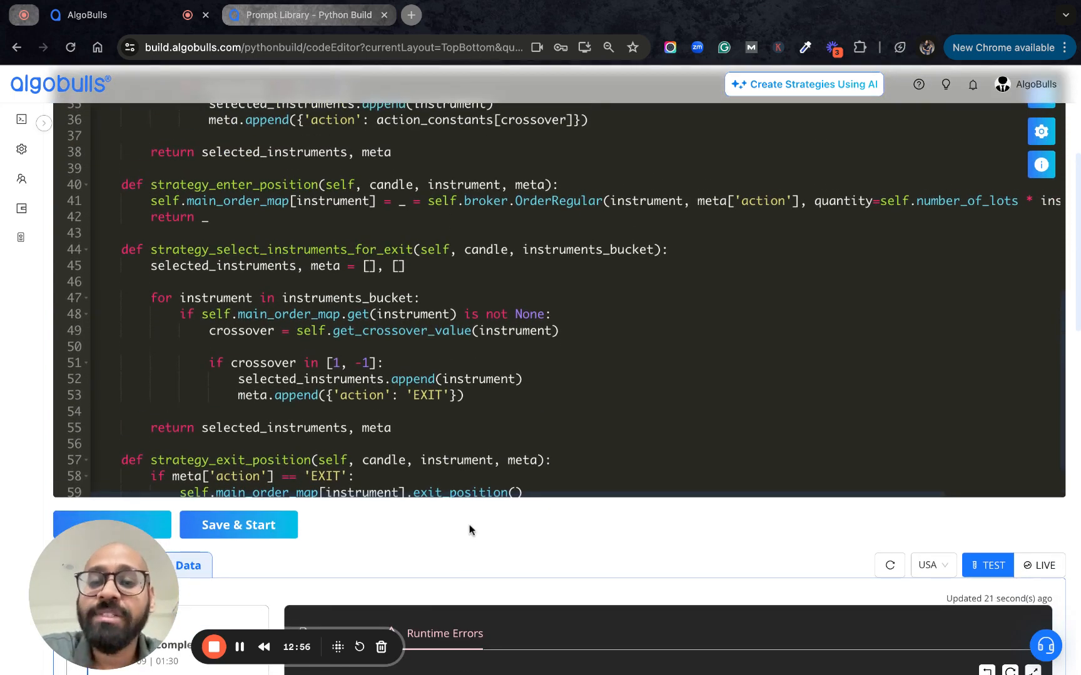
scroll(470, 532, up, 3)
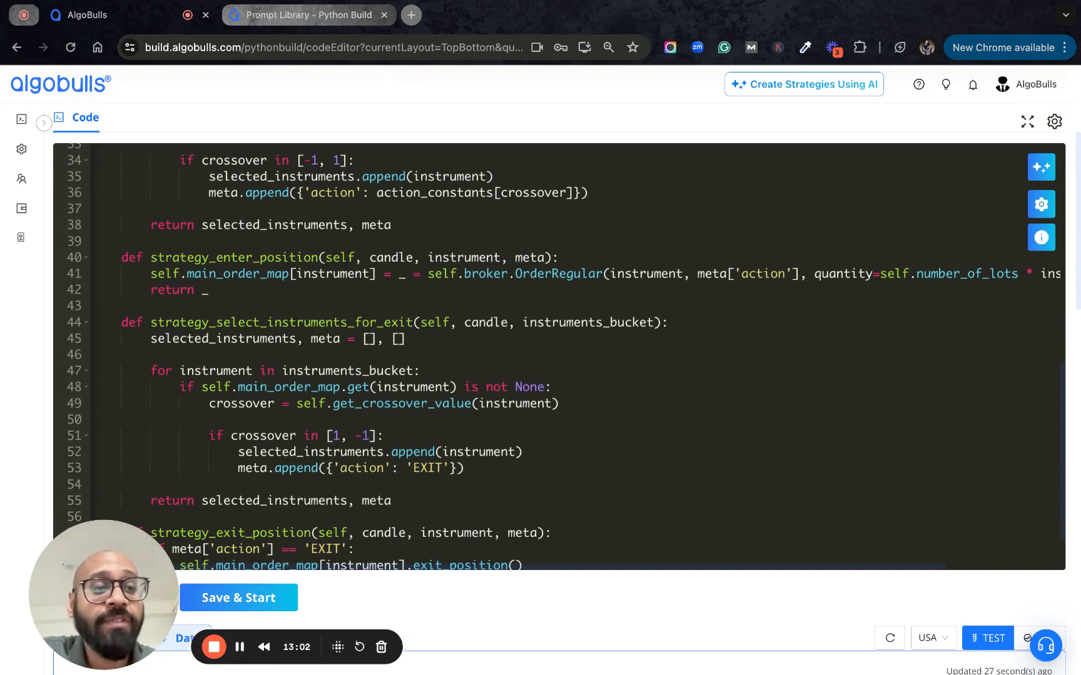
- Keep NASDAQ:ANSS, 15-minute candles, intraday mode and periods 10/20, then save and confirm
click(1041, 204)
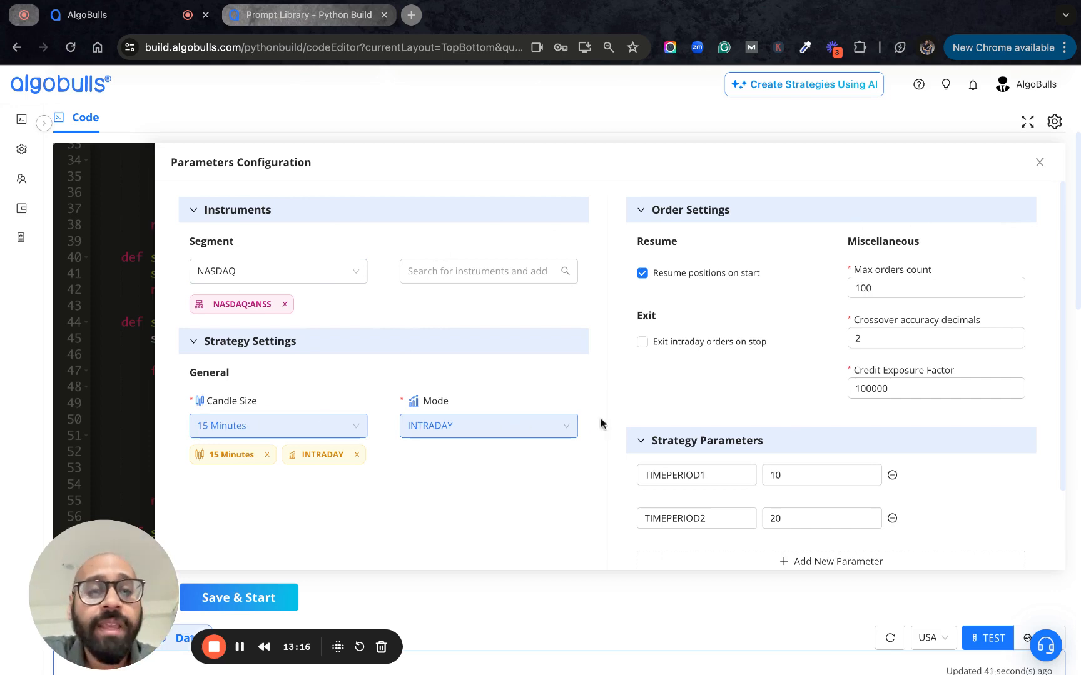
scroll(729, 493, down, 3)
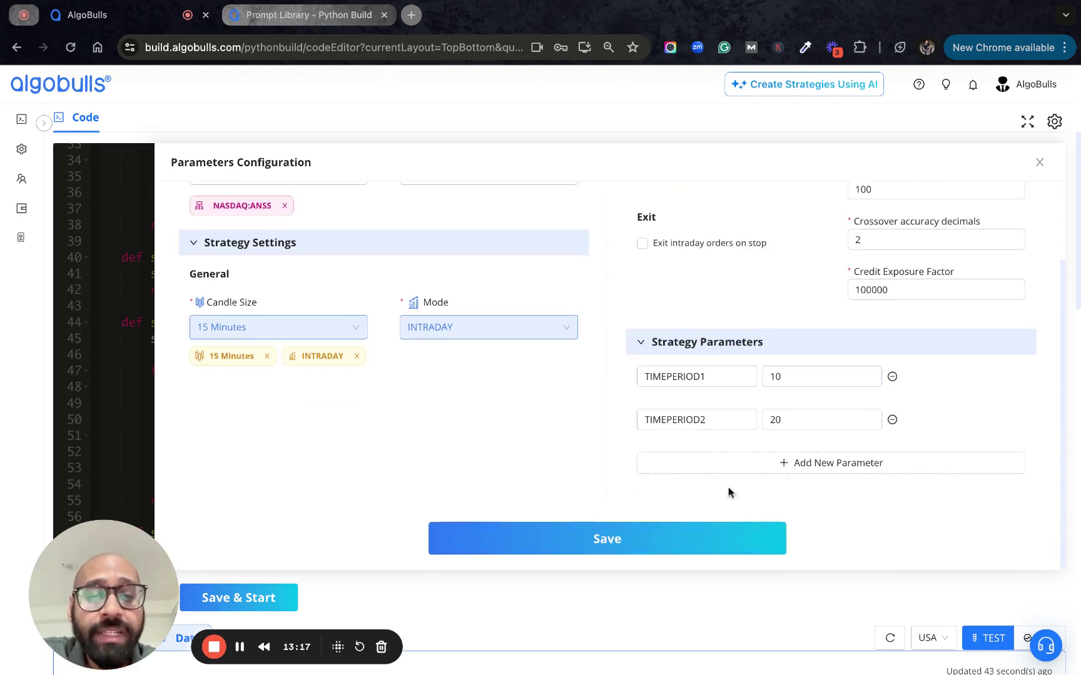
click(607, 539)
click(766, 499)
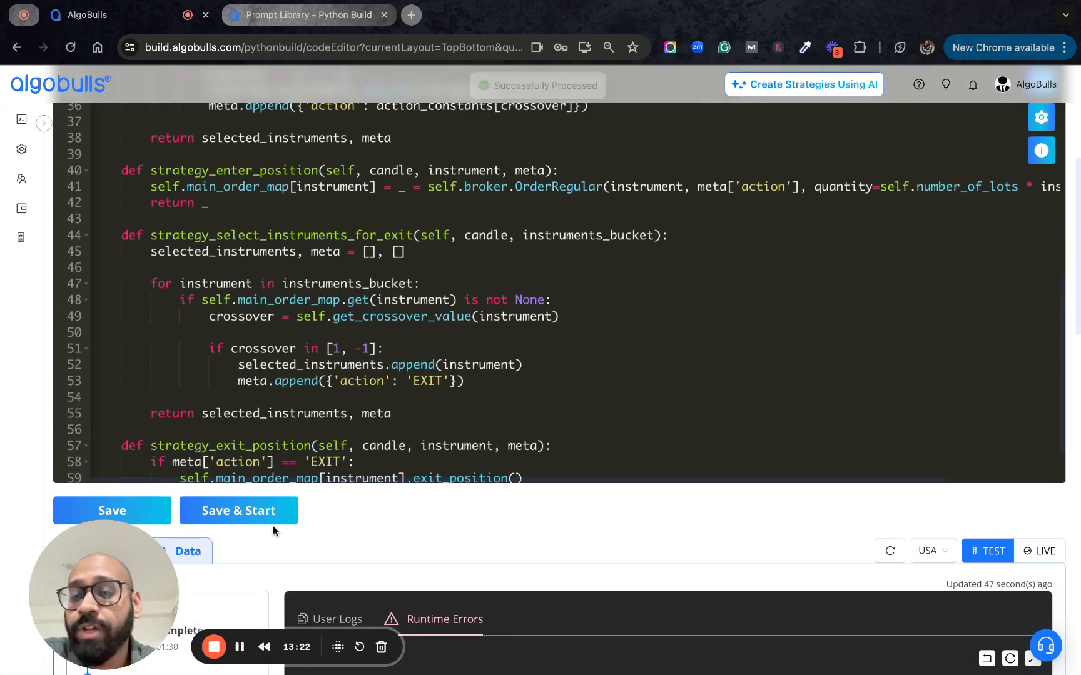
- Start a Live Trading run on Alpaca Paper with P&L Tracker on and terms accepted
click(253, 511)
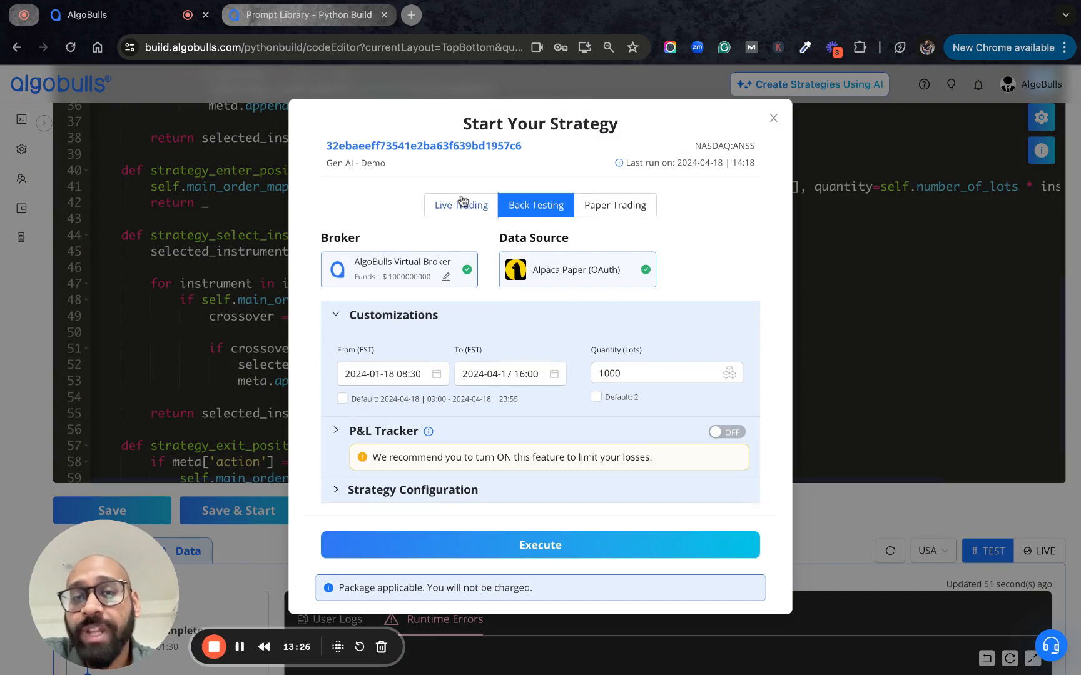
click(461, 205)
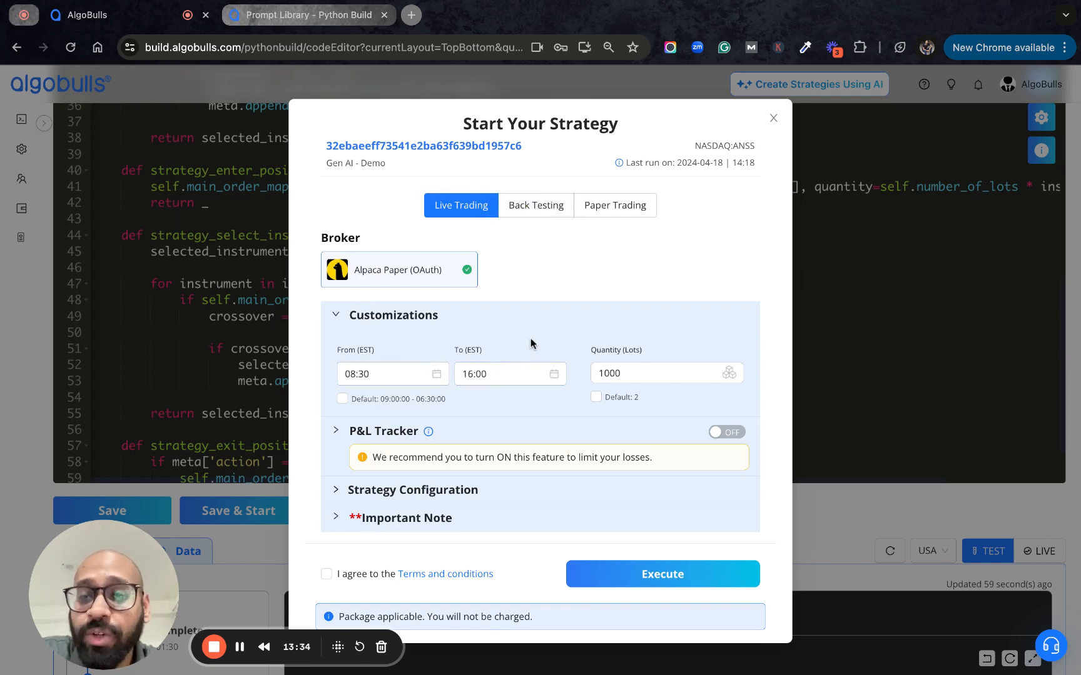
mouse_move(651, 372)
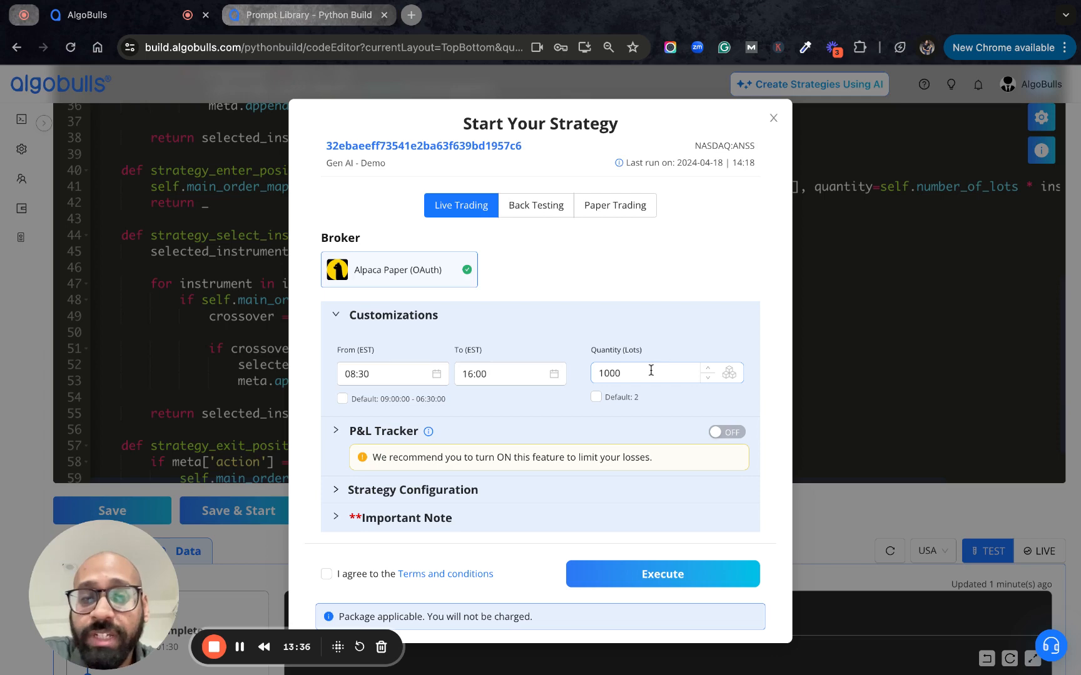
click(726, 432)
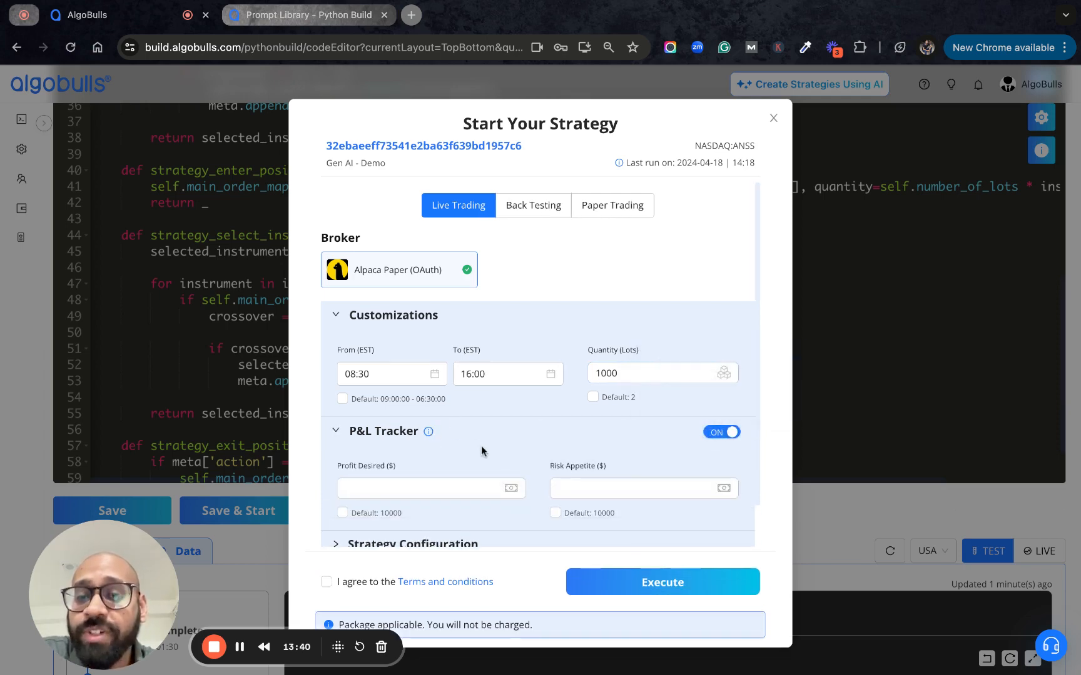
scroll(587, 444, down, 2)
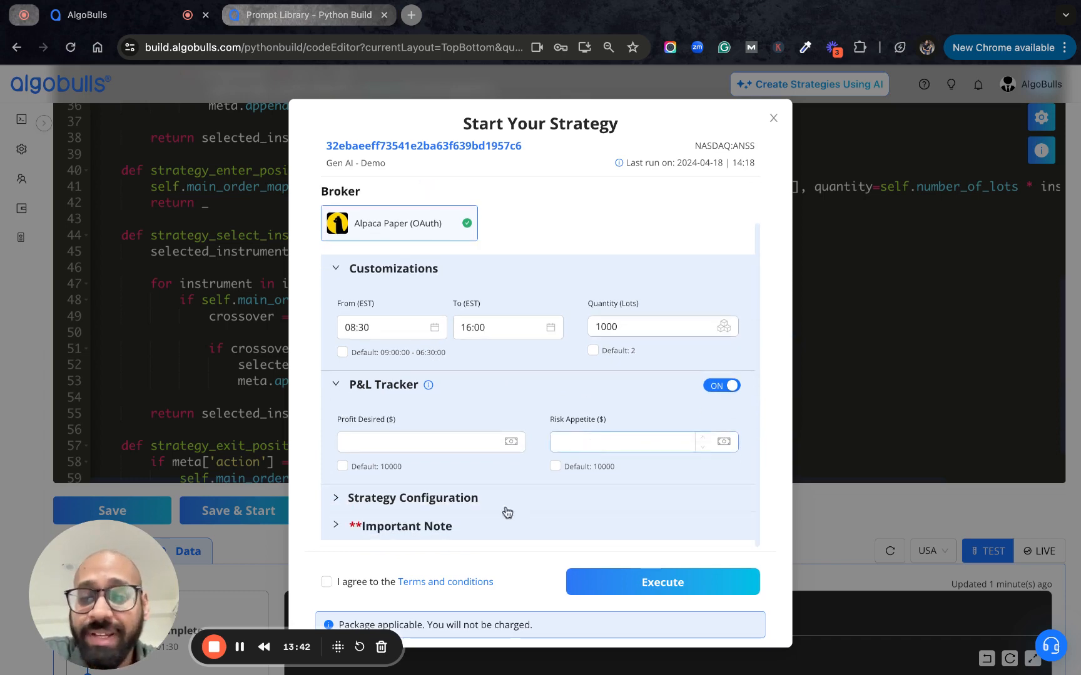
click(328, 583)
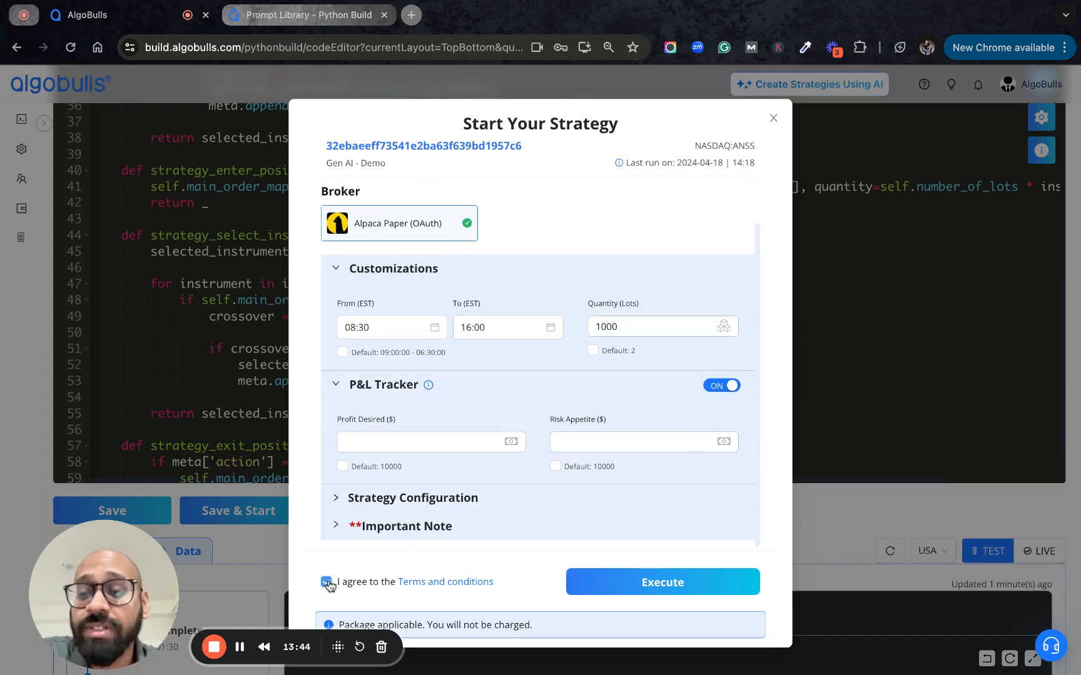